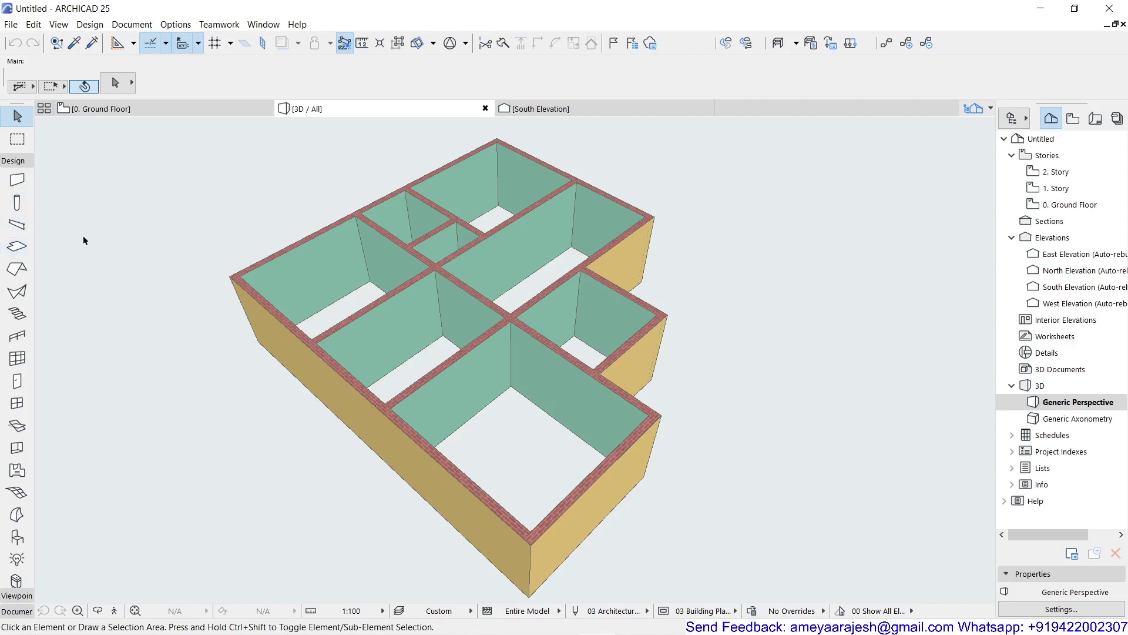
Switch from the 3D view to the Ground Floor plan
click(160, 111)
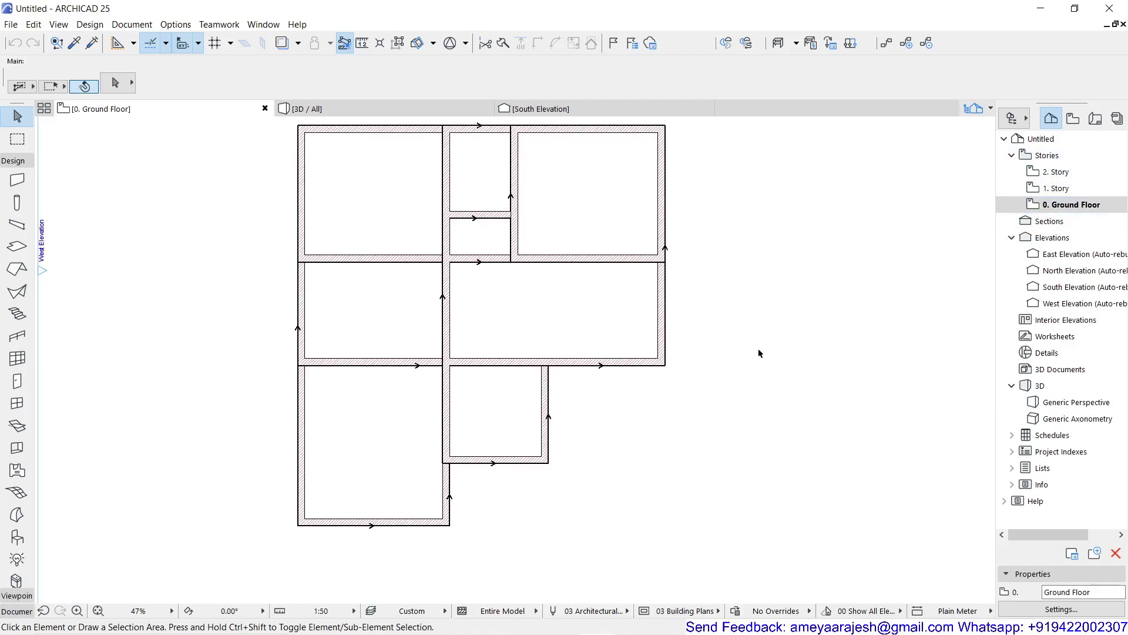
middle_drag(754, 348, 758, 380)
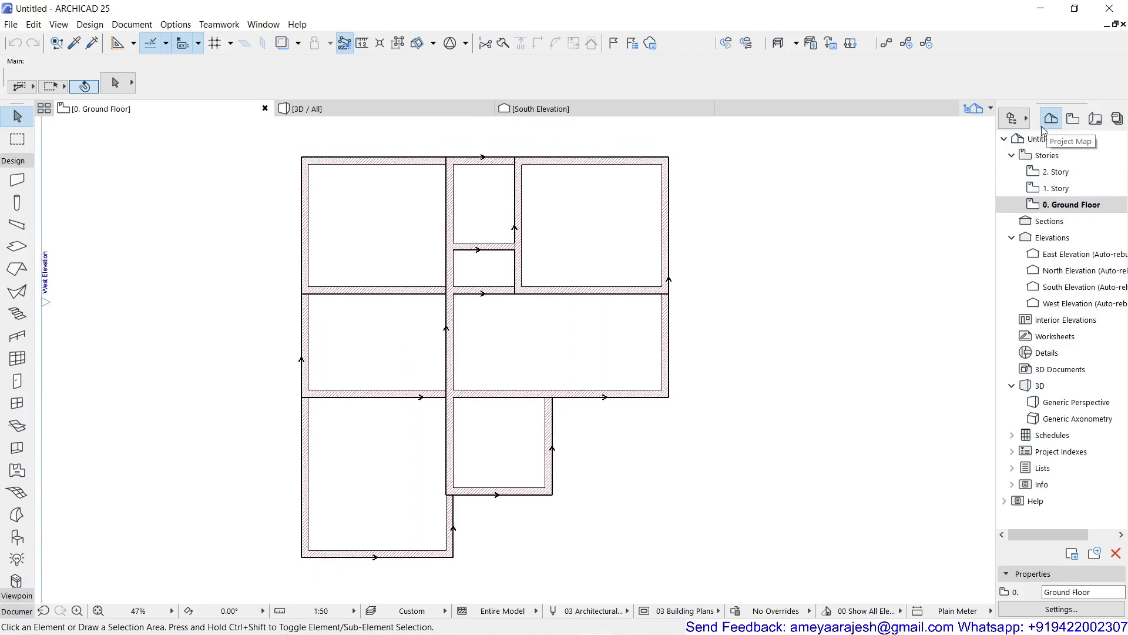
click(1012, 157)
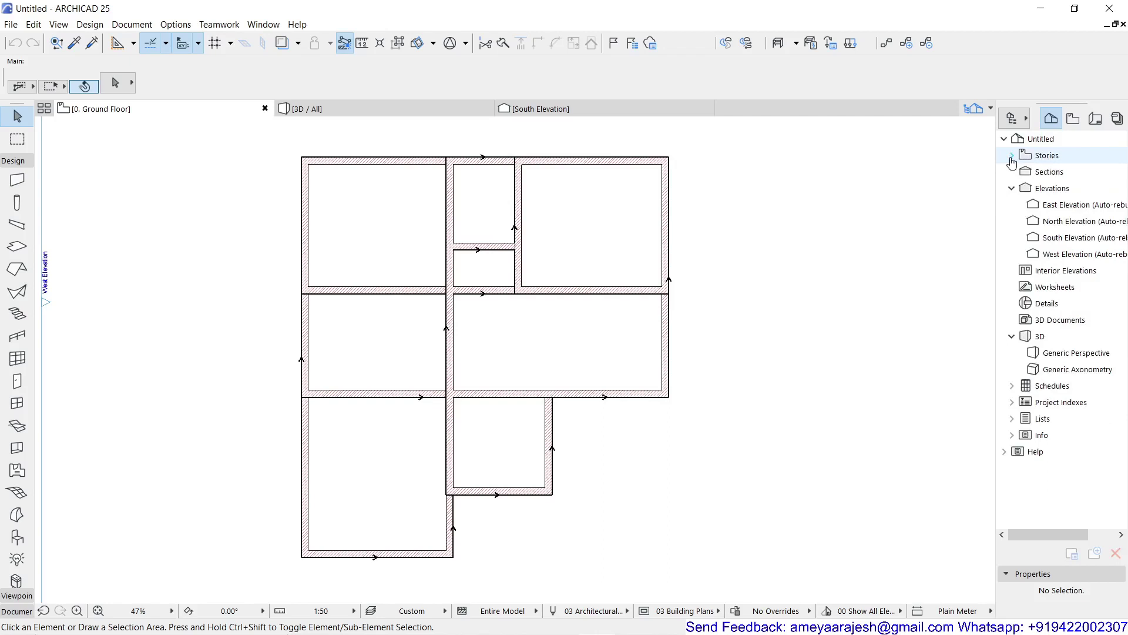
click(1012, 156)
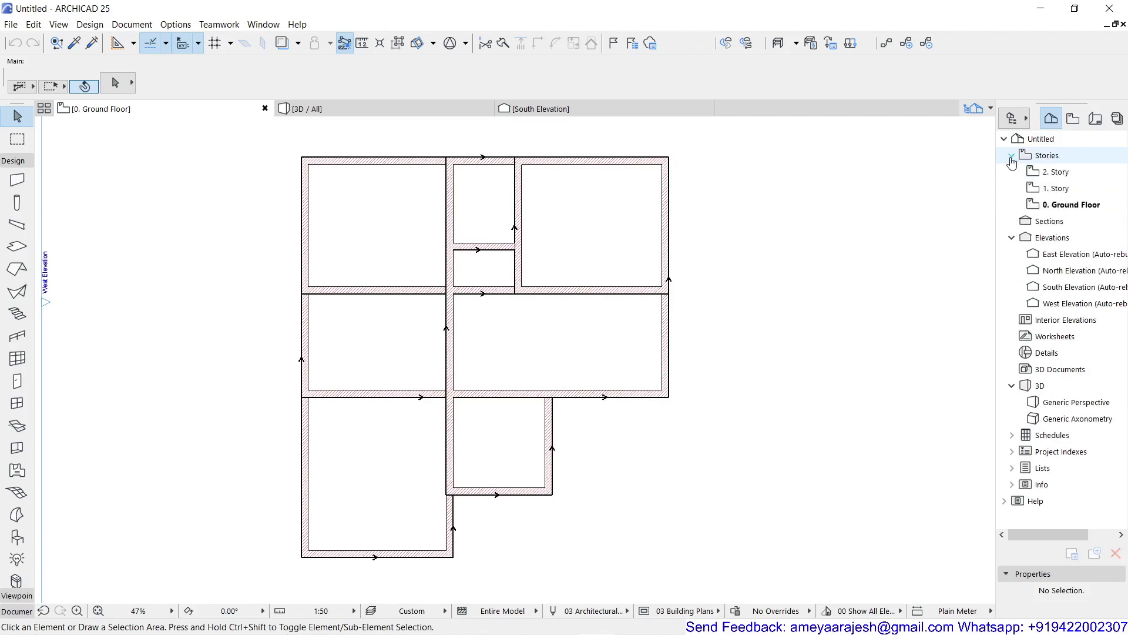
click(1012, 156)
click(1011, 156)
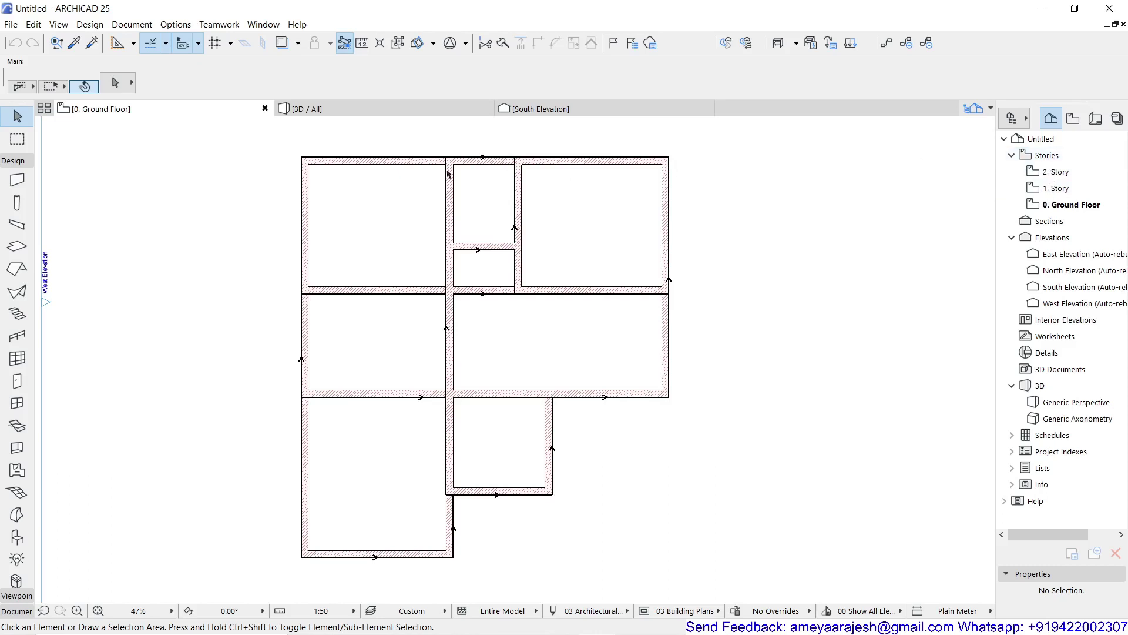
click(88, 25)
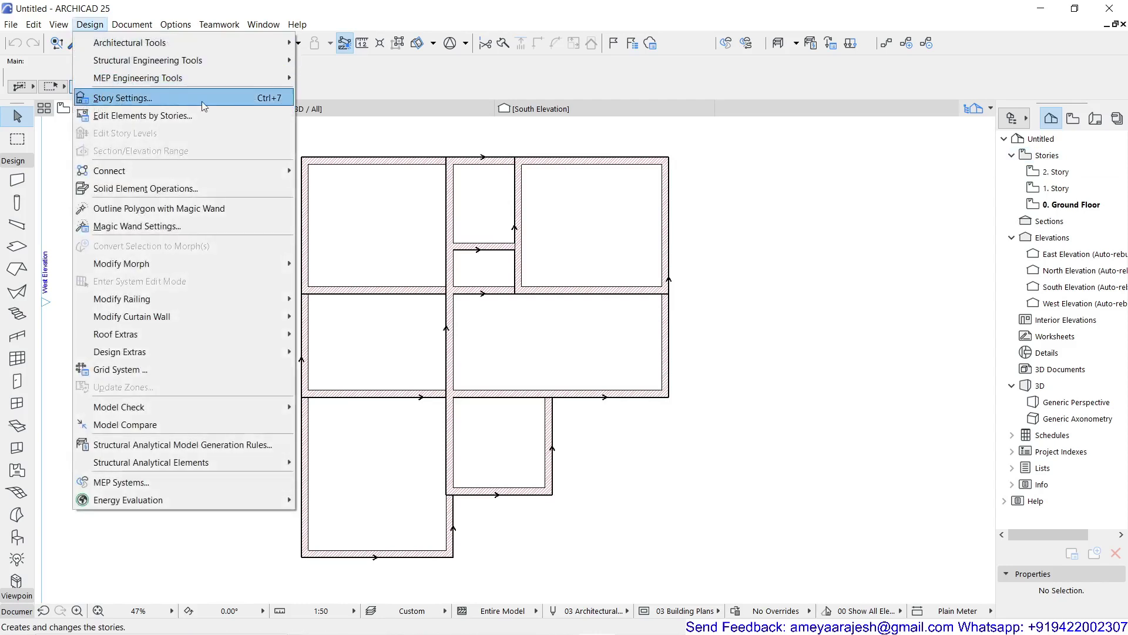
click(274, 104)
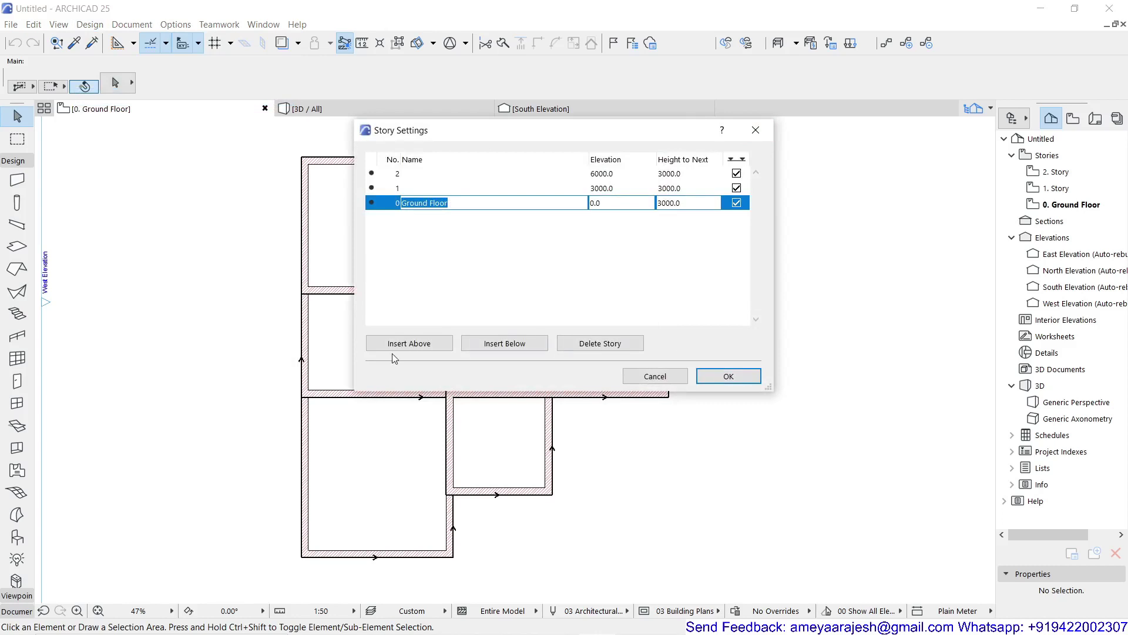
click(654, 376)
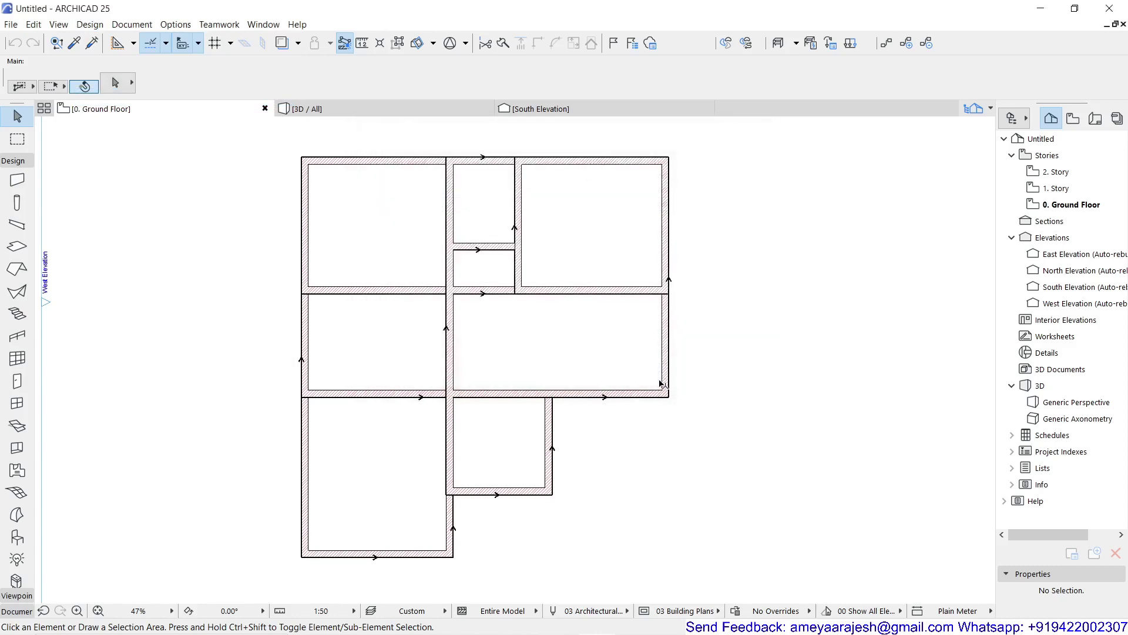
right_click(1040, 160)
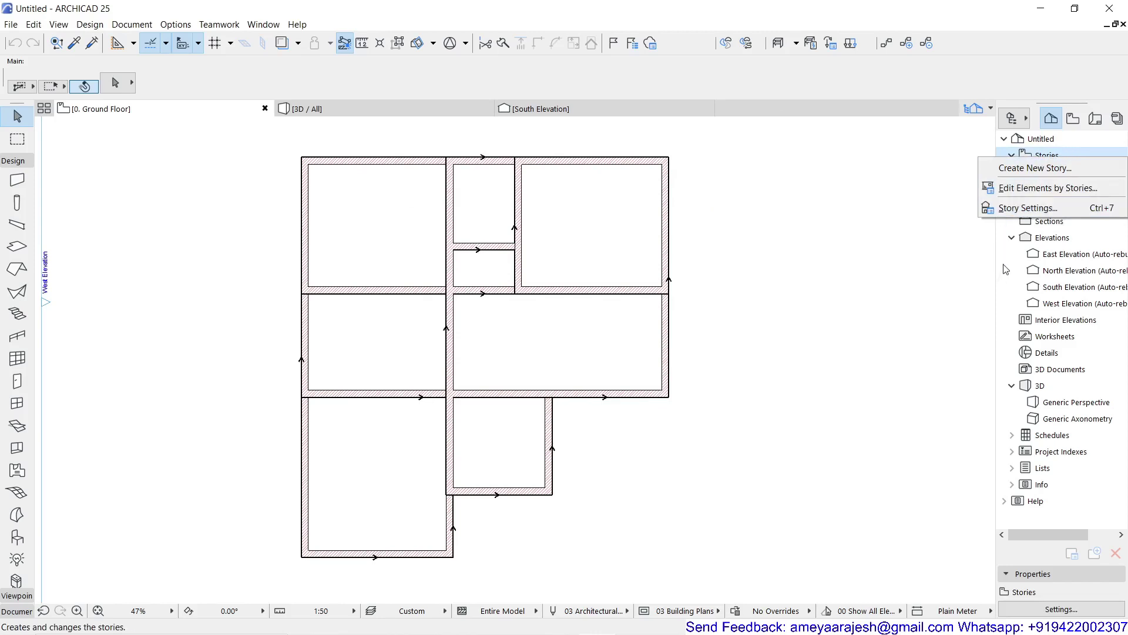
click(985, 234)
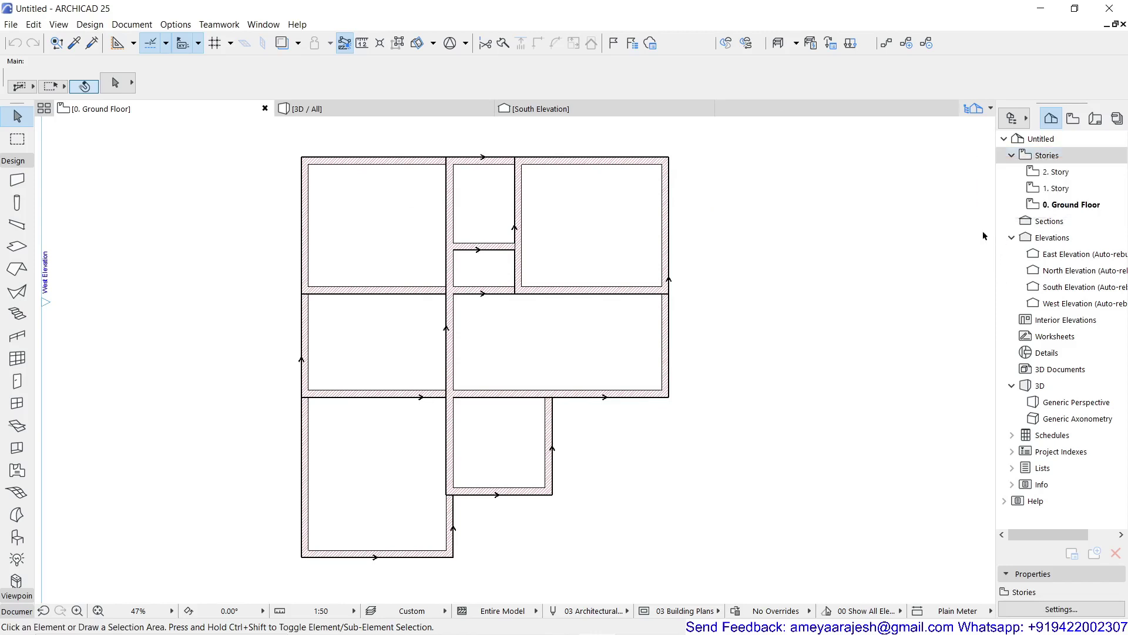
right_click(1053, 207)
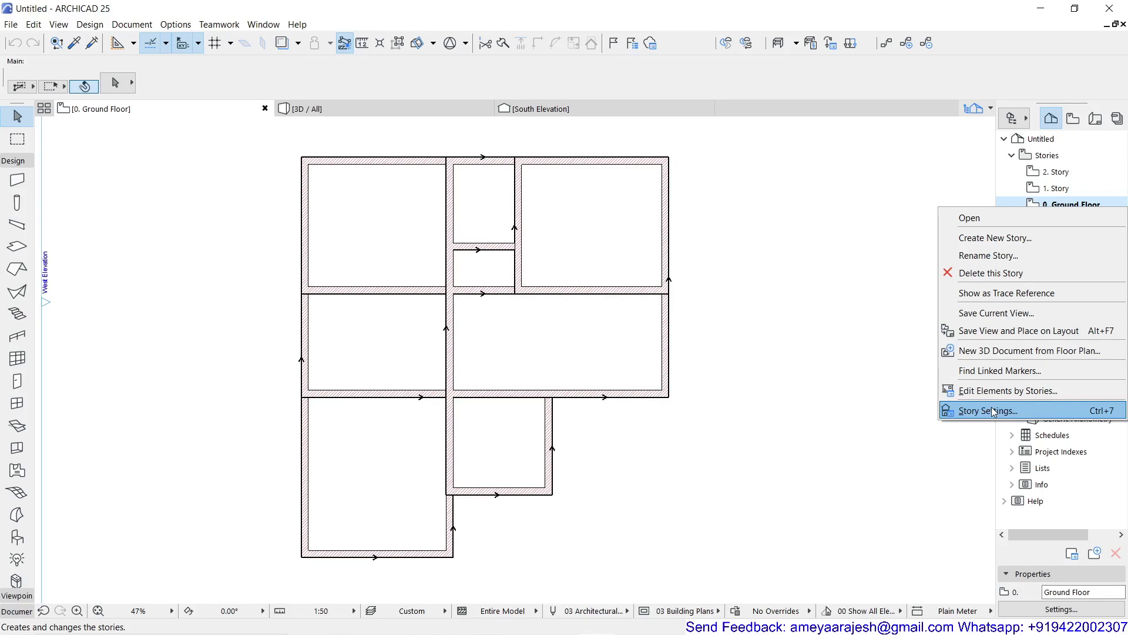
click(953, 513)
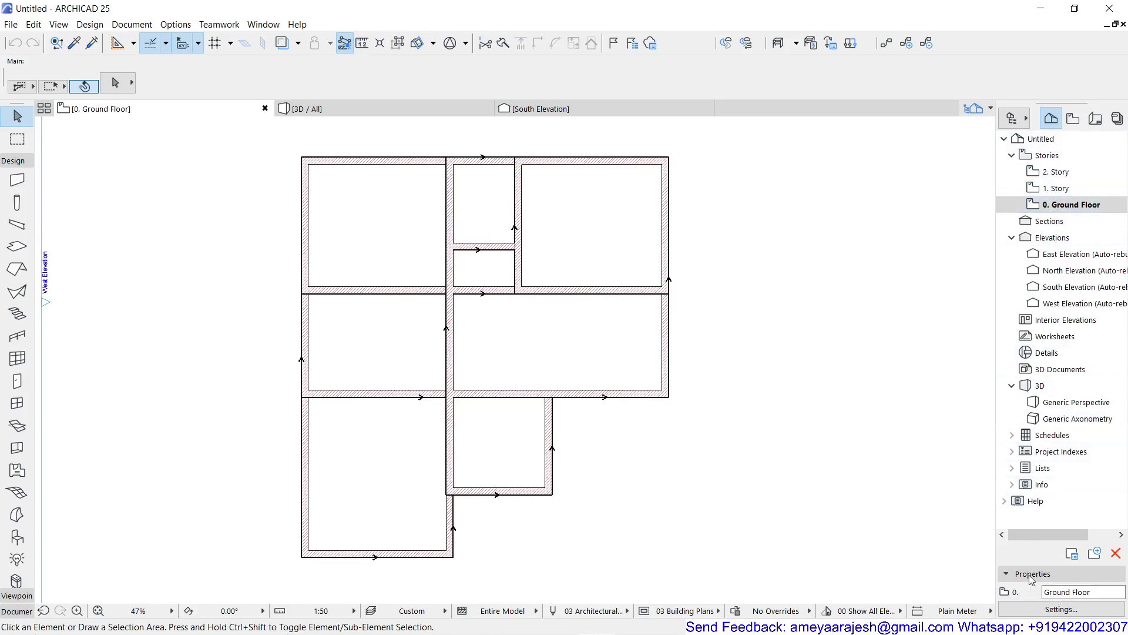
Open the story settings, renaming story 0 as Site and story 1 as Plinth
click(1039, 611)
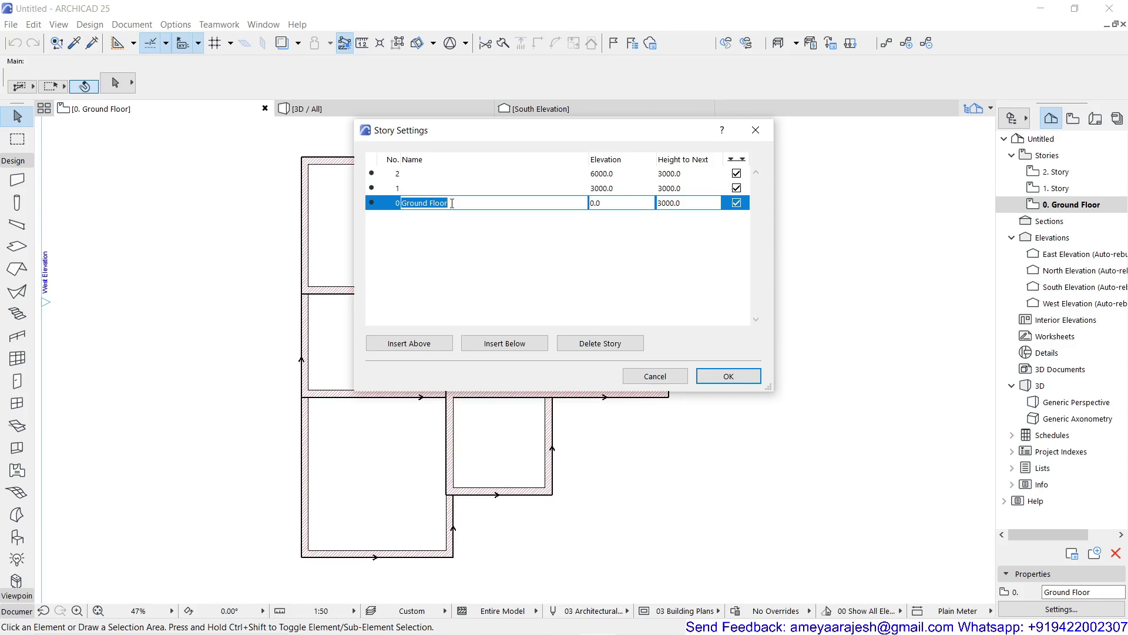
key(BackSpace)
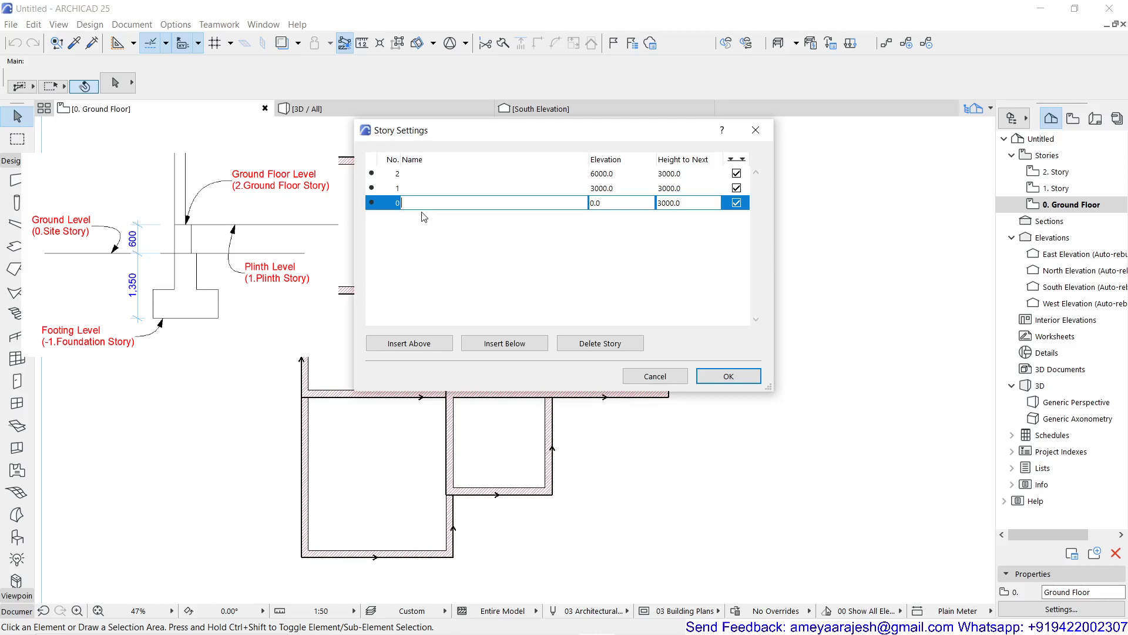
text(Site)
click(444, 189)
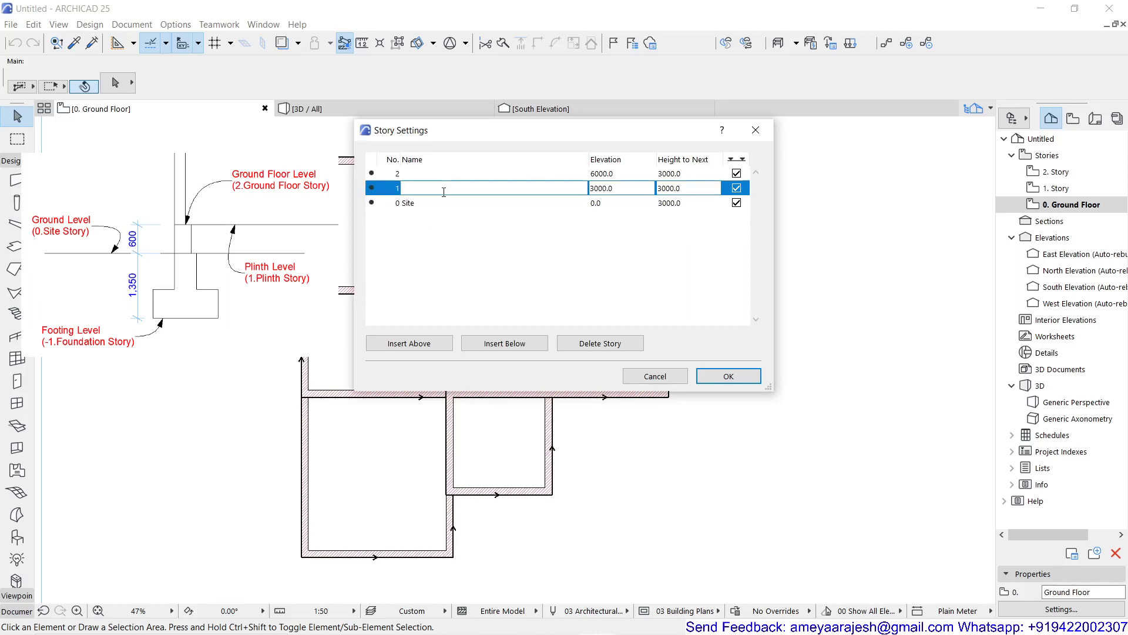
text(Plinth)
Set the Site story's height to next to 600
click(665, 205)
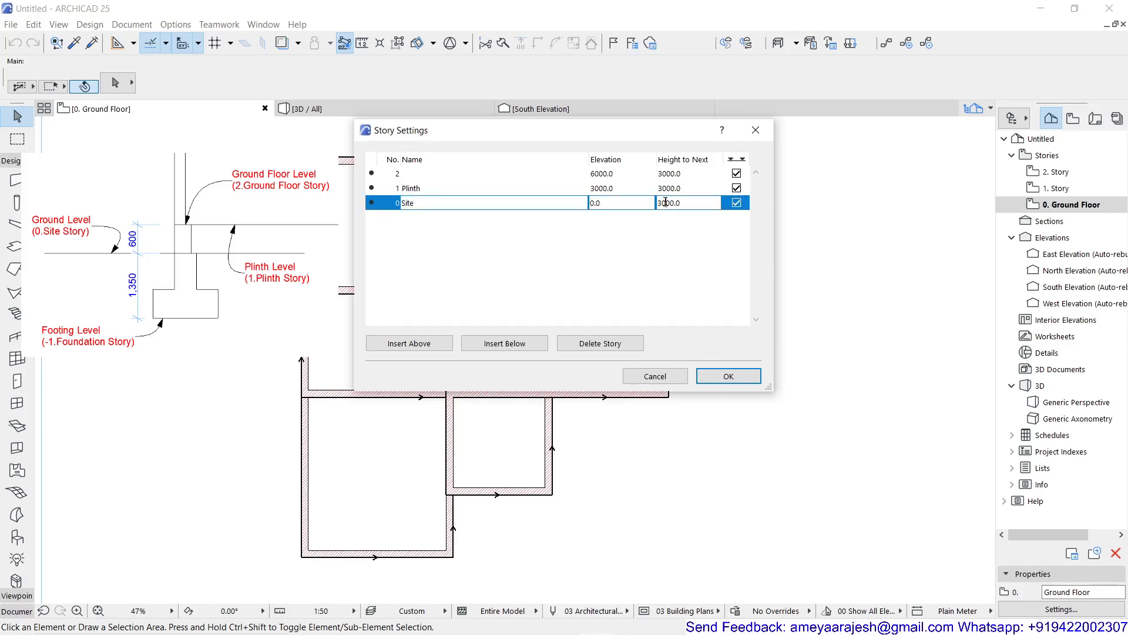
drag(666, 202, 657, 203)
text(6)
double_click(660, 203)
Name story 2 Ground Floor in the story settings
click(429, 173)
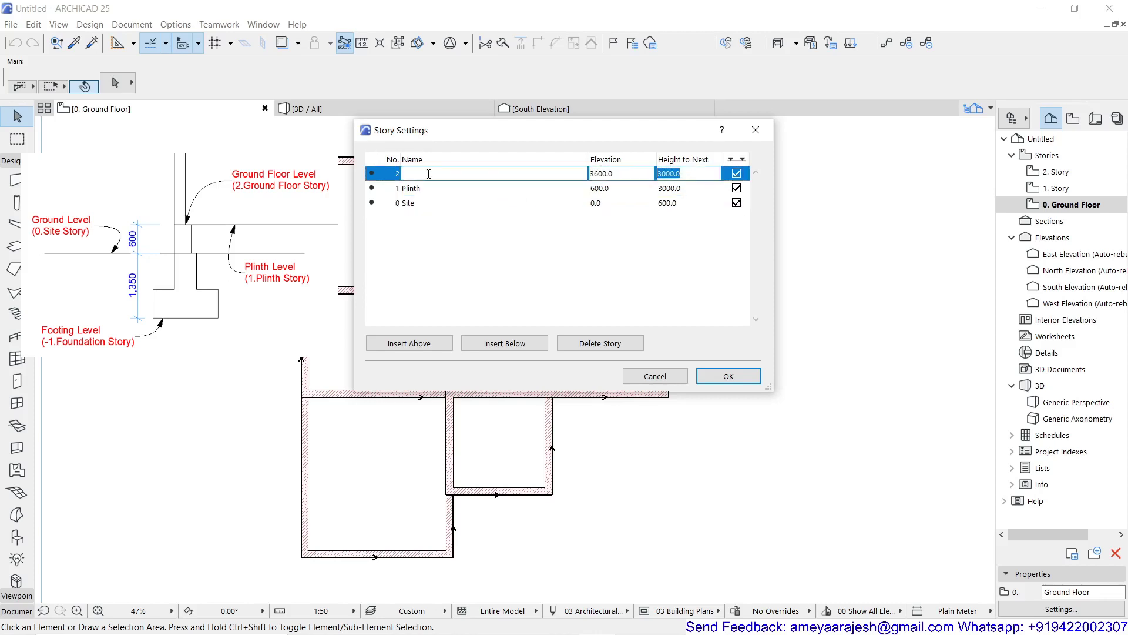
click(428, 174)
text(Ground Floor)
click(424, 204)
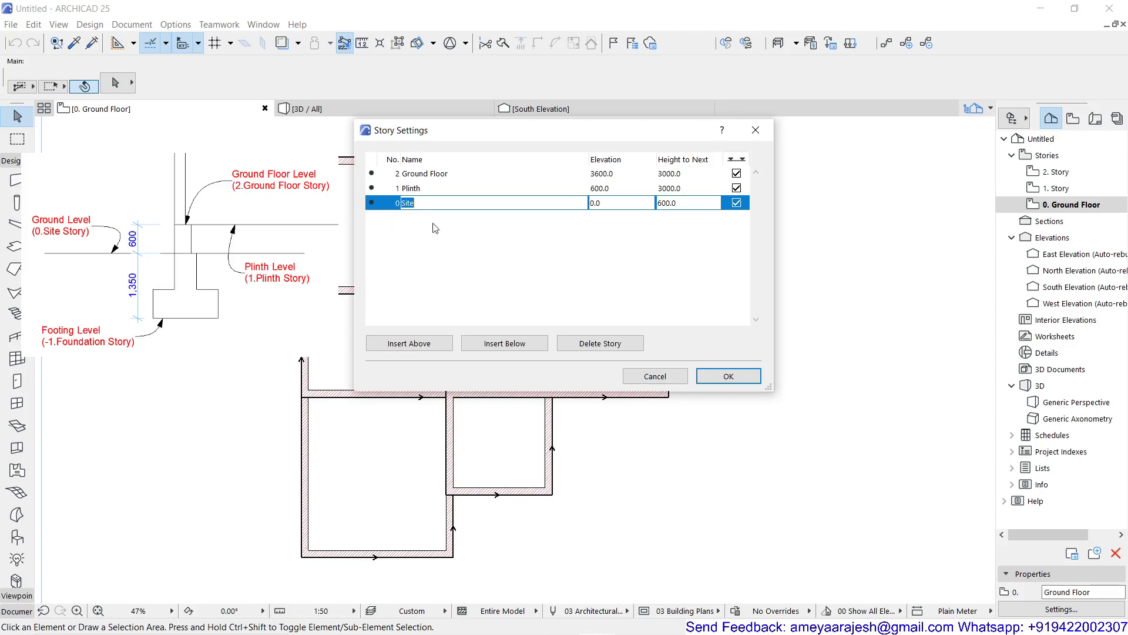
click(505, 346)
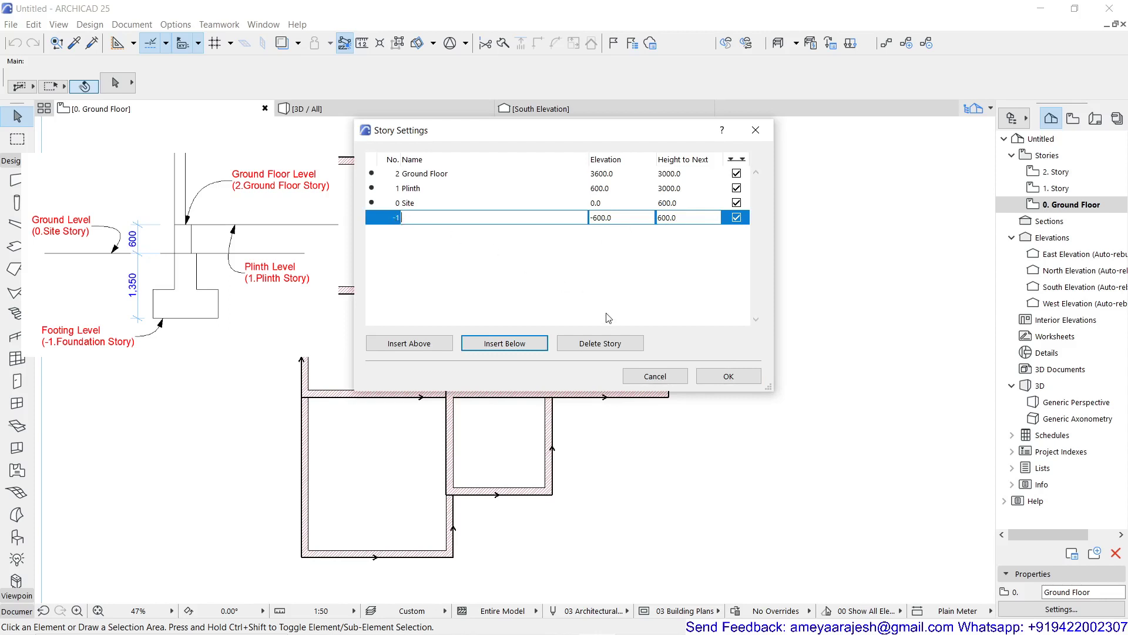
click(600, 344)
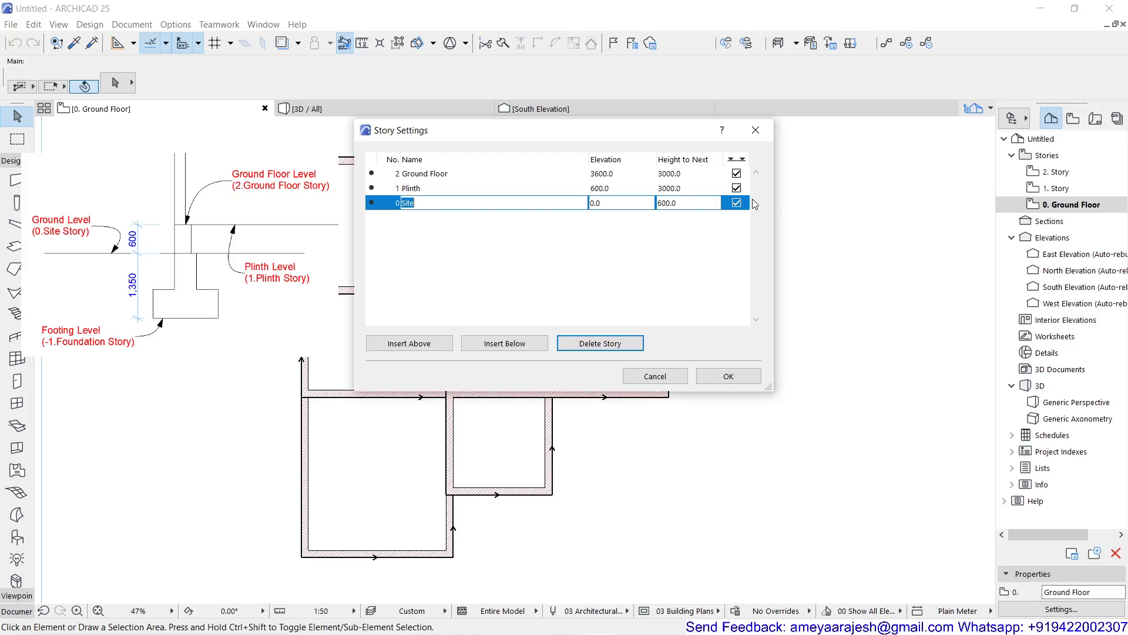
Set the Plinth story's height to next to 0 and apply the story settings
click(679, 189)
drag(686, 188, 658, 189)
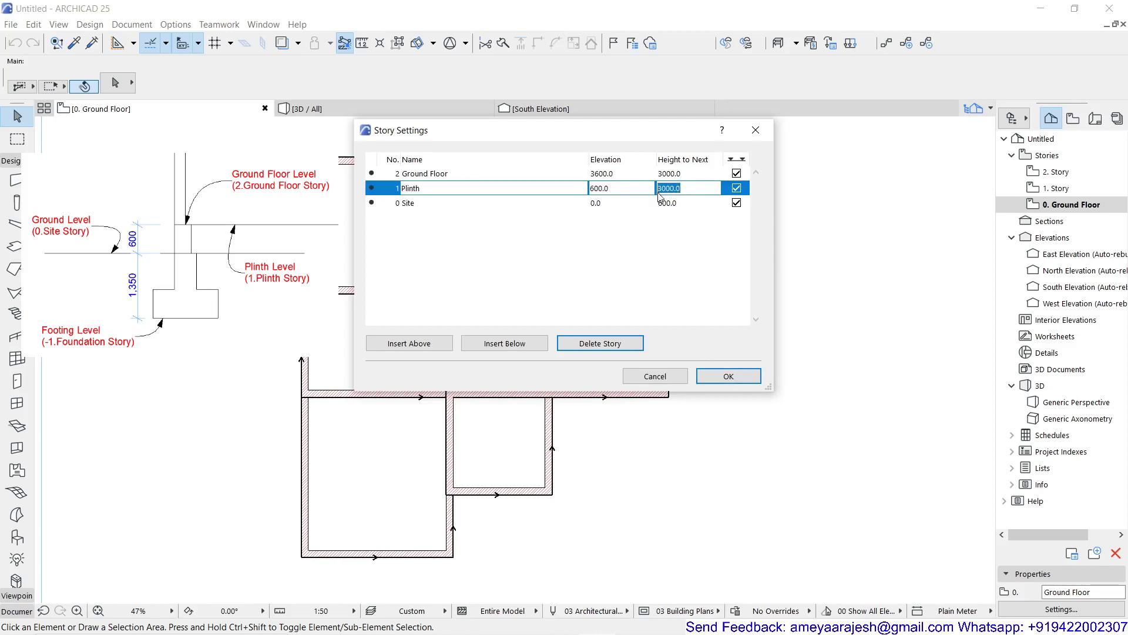
text(0)
key(Return)
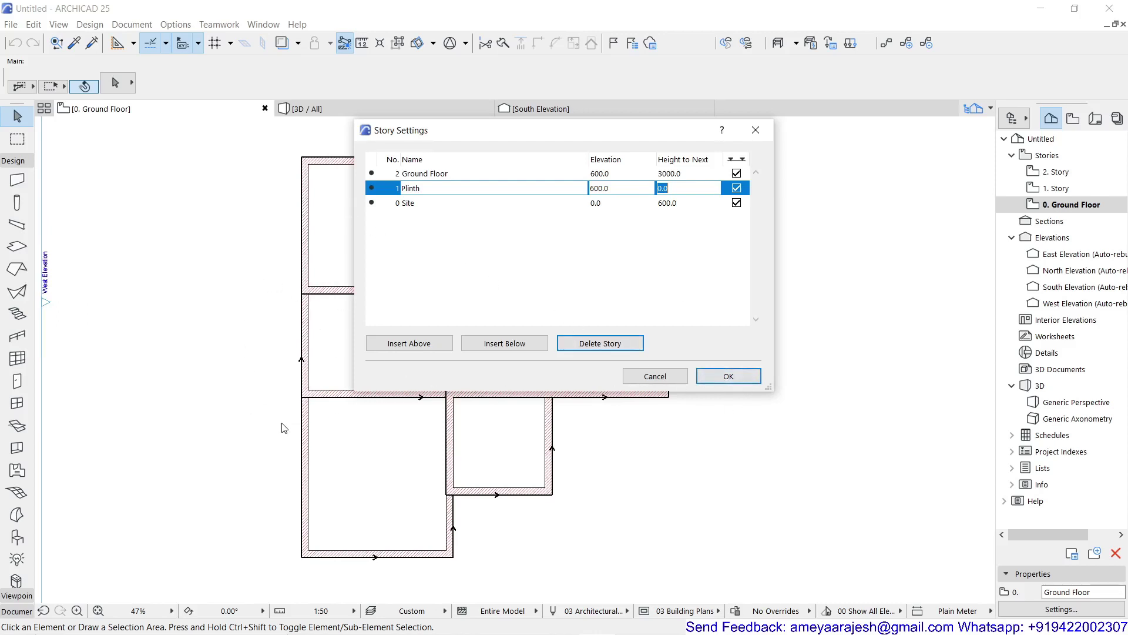
click(432, 203)
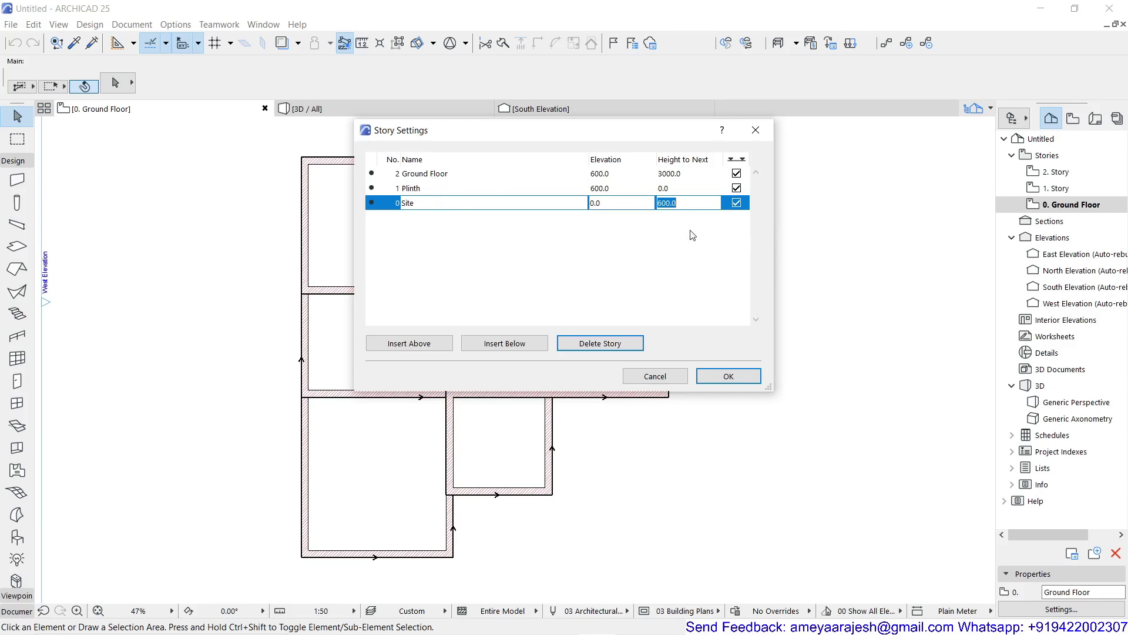
click(727, 377)
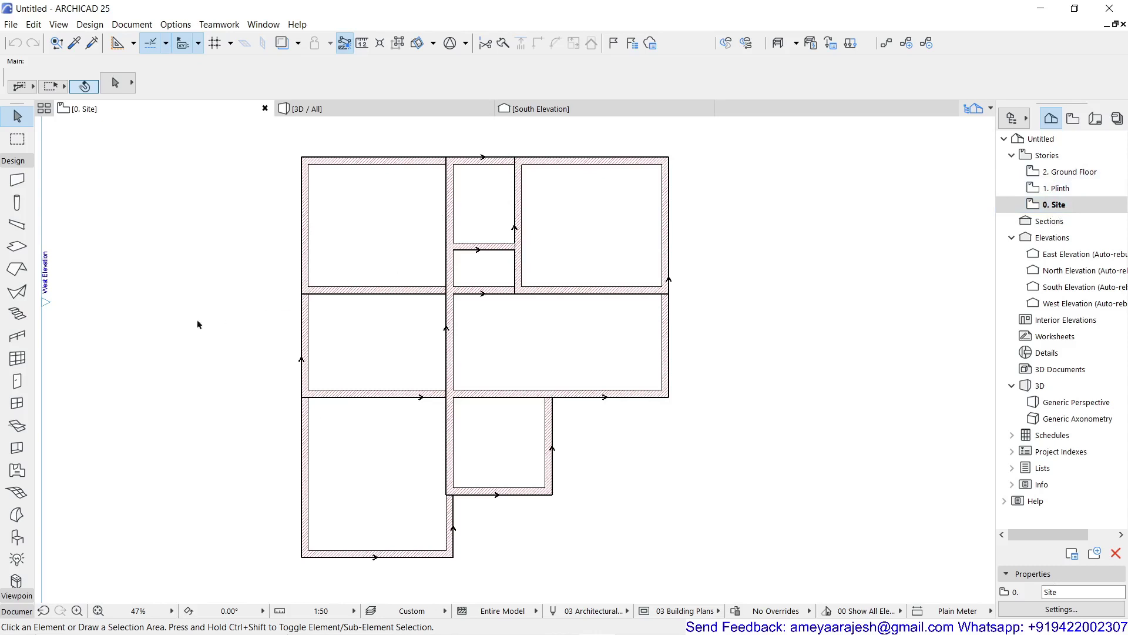
Collapse the design tools, expand the viewpoint tools and activate the Section tool
click(13, 161)
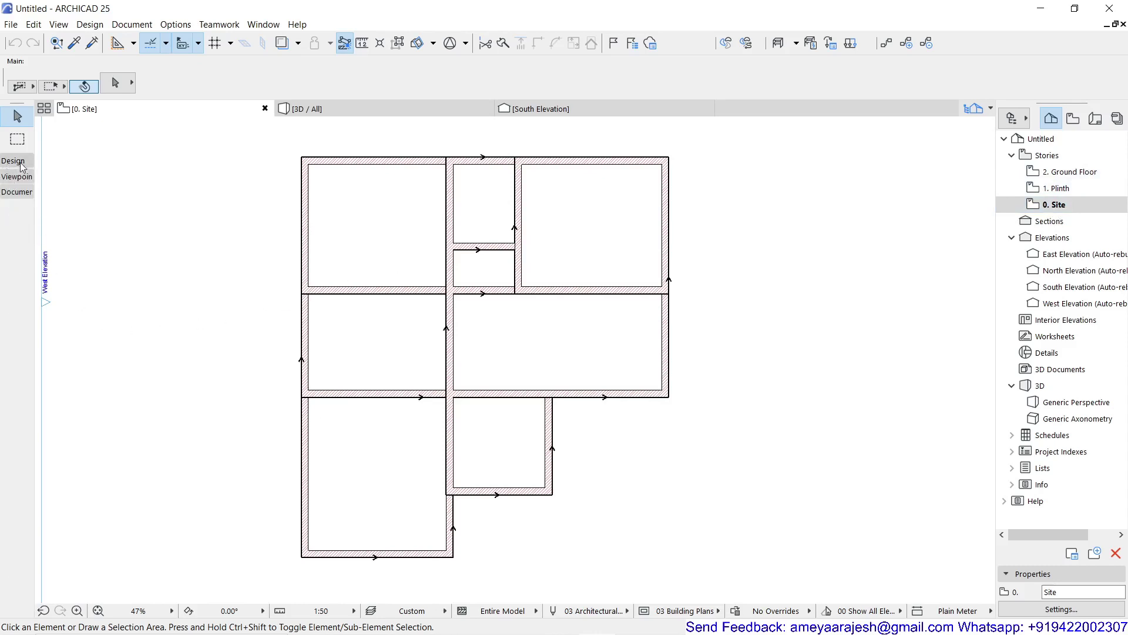
click(127, 27)
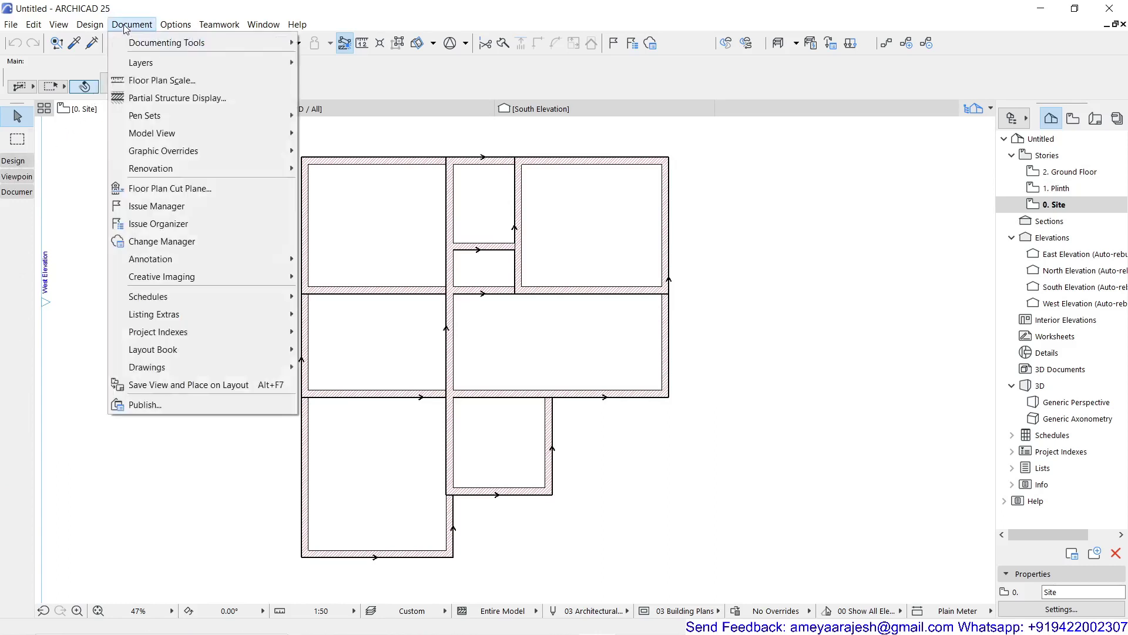
mouse_move(135, 46)
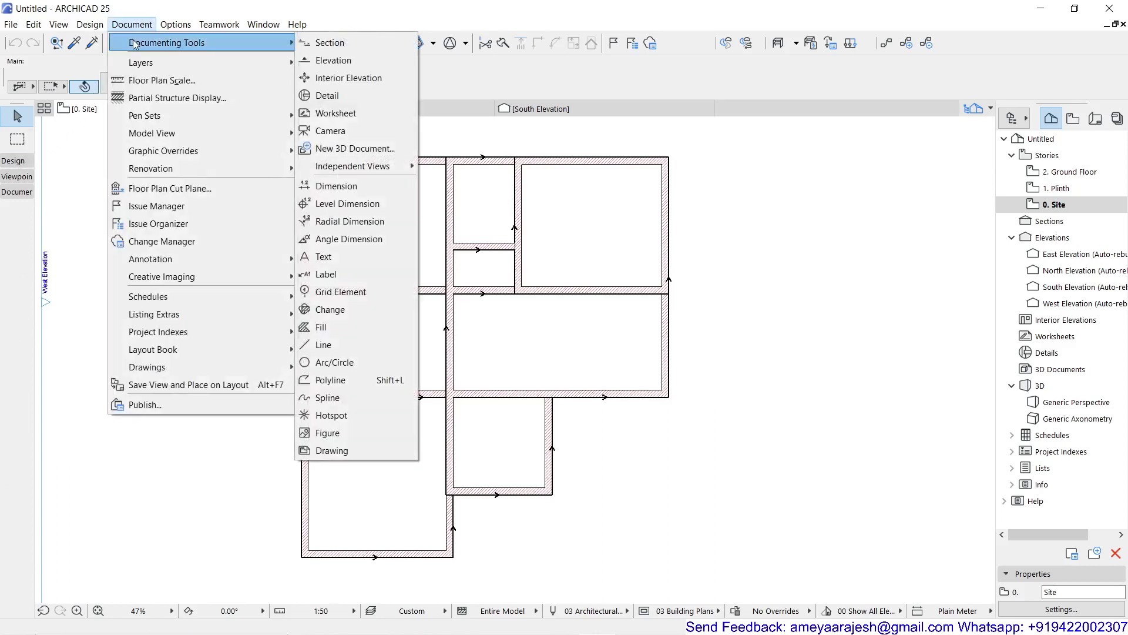
click(372, 47)
click(9, 180)
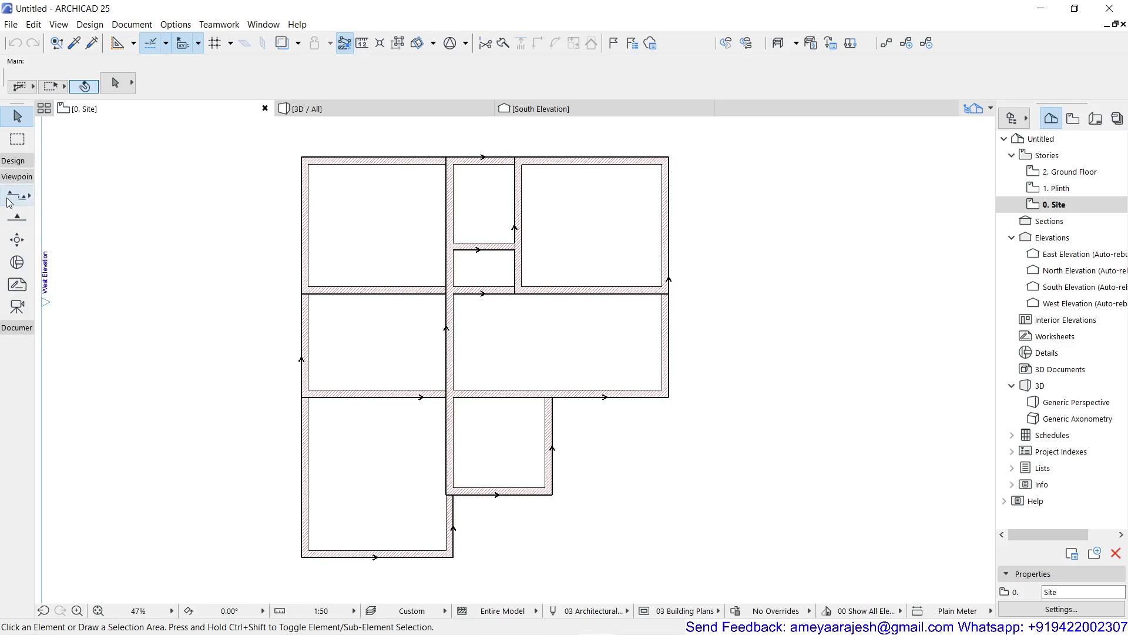
click(115, 25)
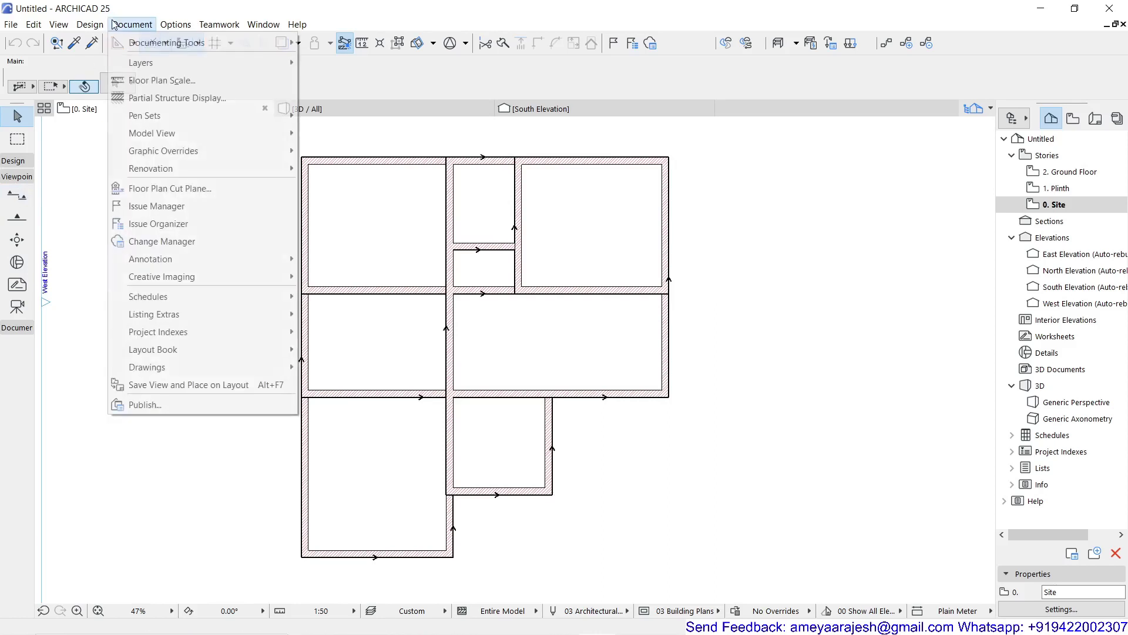
mouse_move(160, 43)
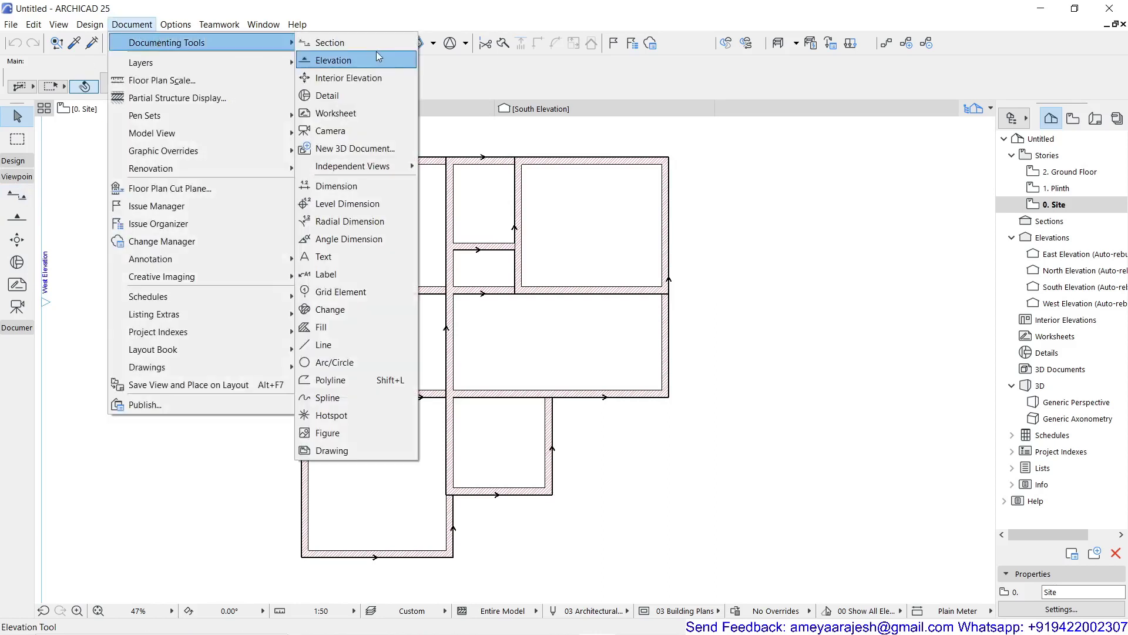
click(18, 205)
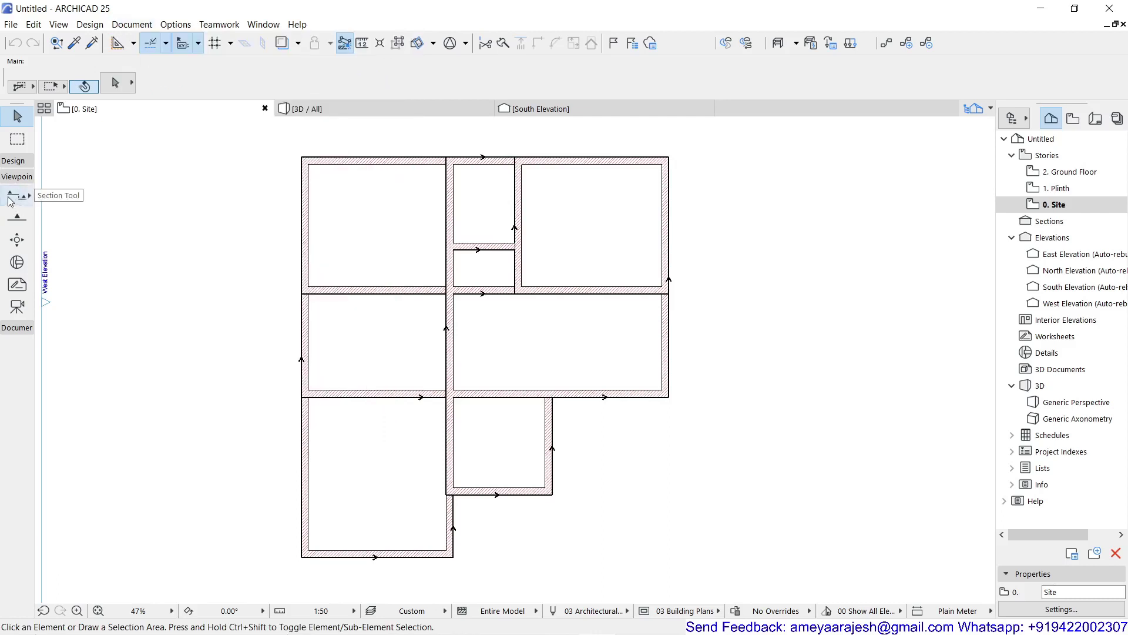
click(11, 201)
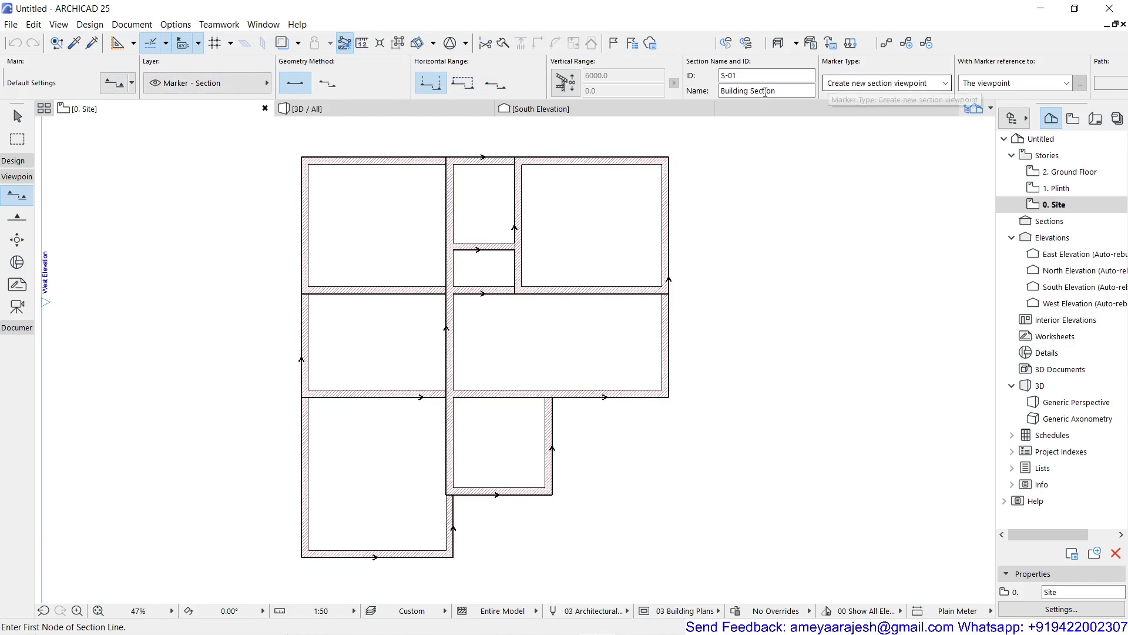
Open the Section tool's default settings and name the section Living to Kitchen Section
mouse_move(450, 111)
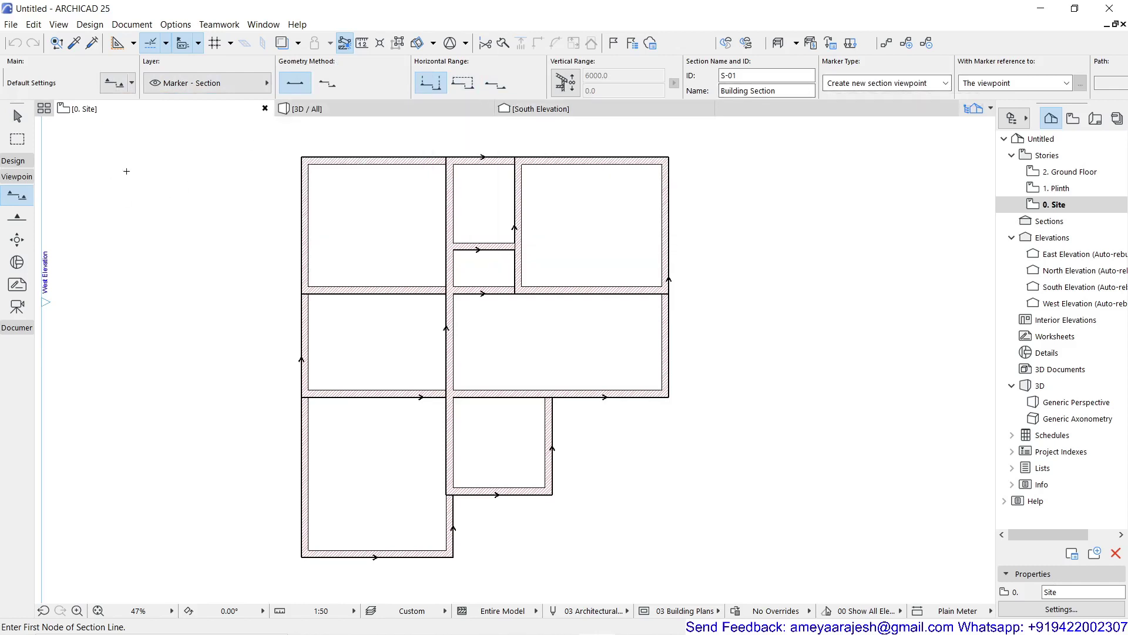
click(111, 87)
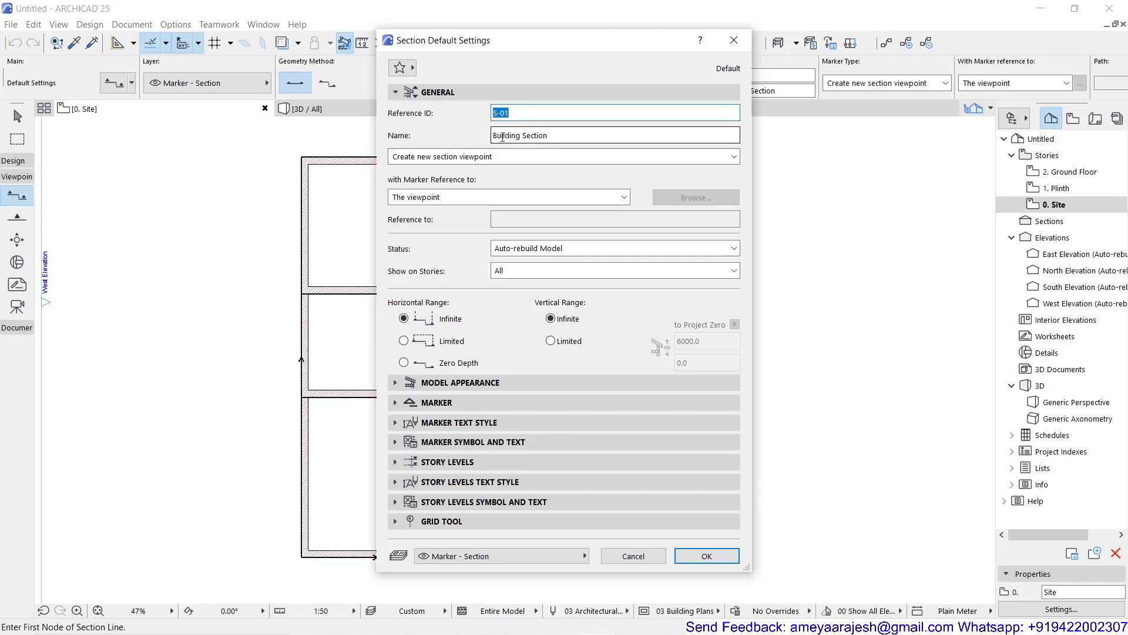
double_click(502, 137)
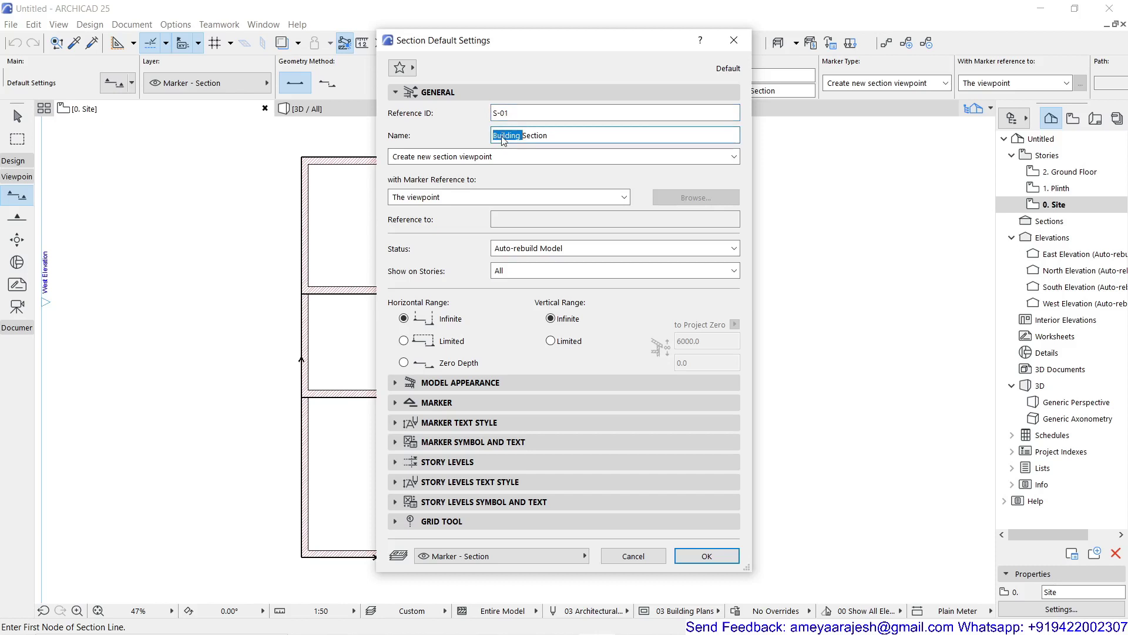
text(Living to Kitchen)
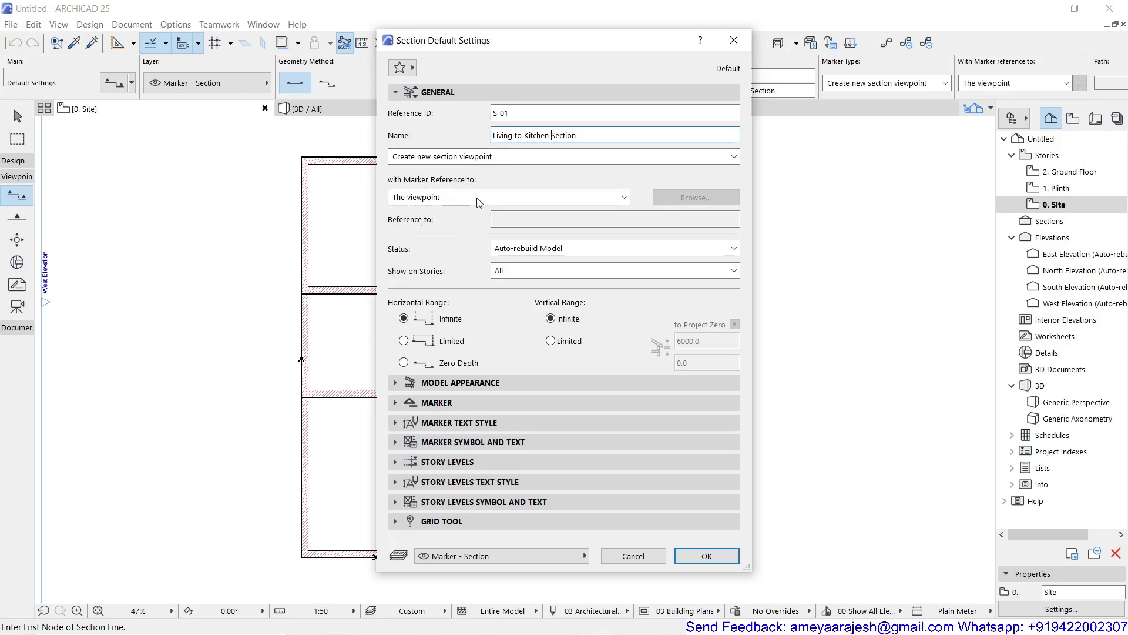
Examine the section's viewpoint, marker reference, marker, marker text style and marker symbol settings
click(739, 165)
click(737, 160)
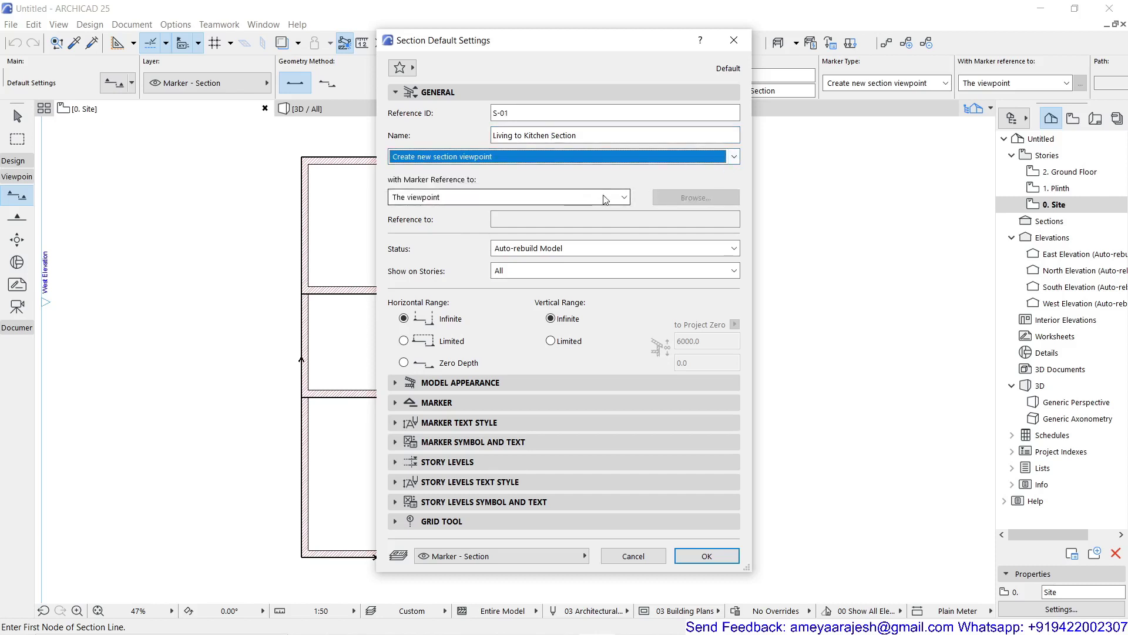
click(604, 199)
click(604, 199)
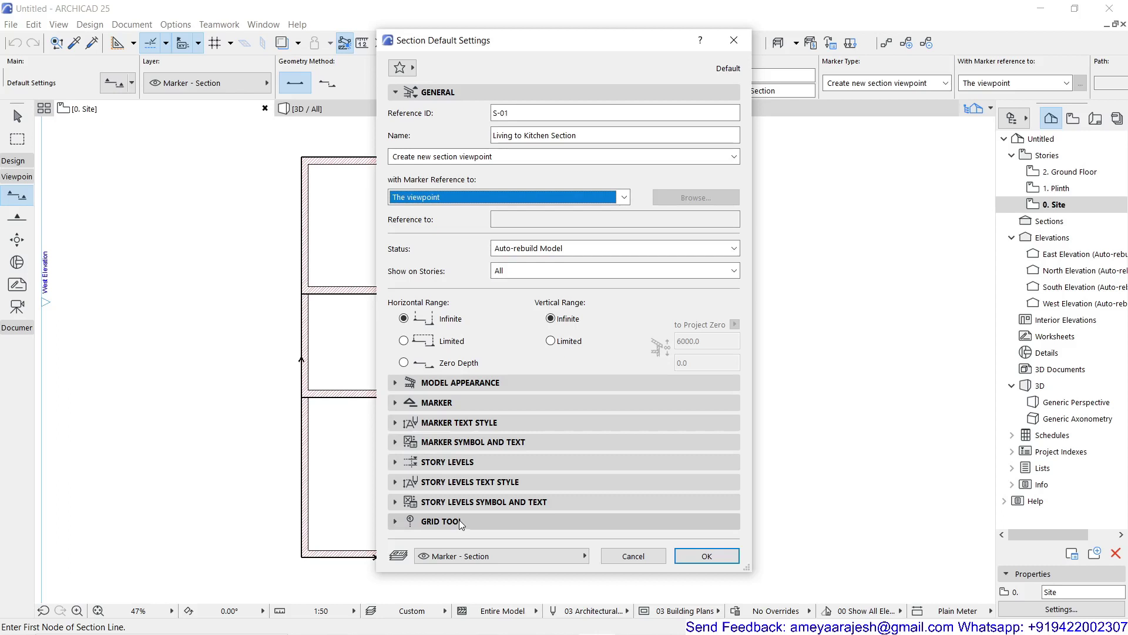
click(397, 403)
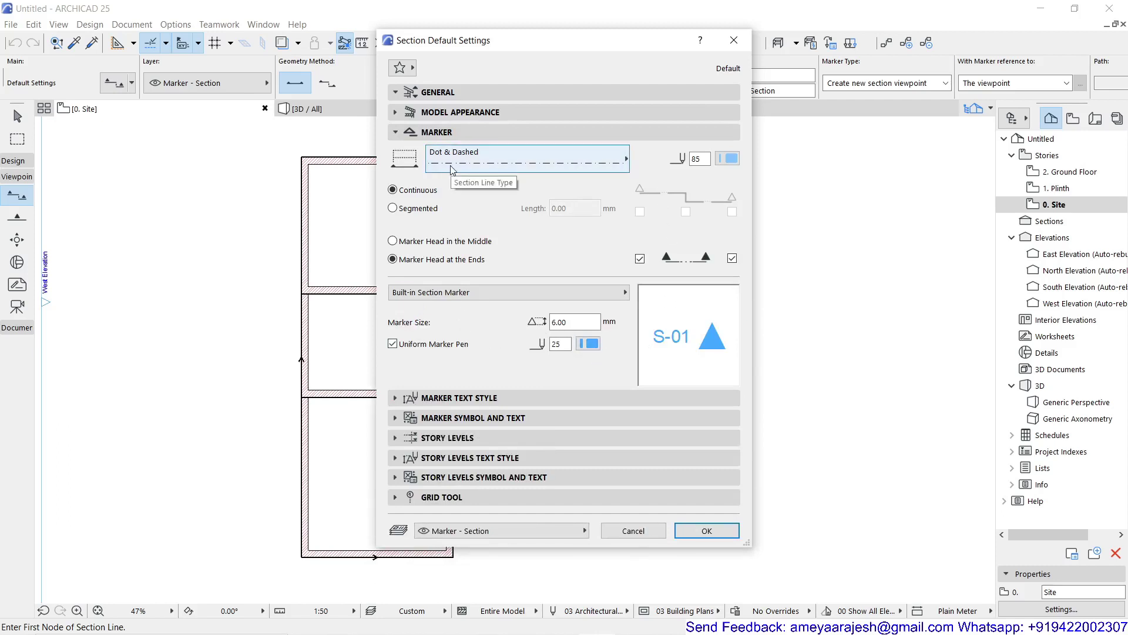
click(405, 405)
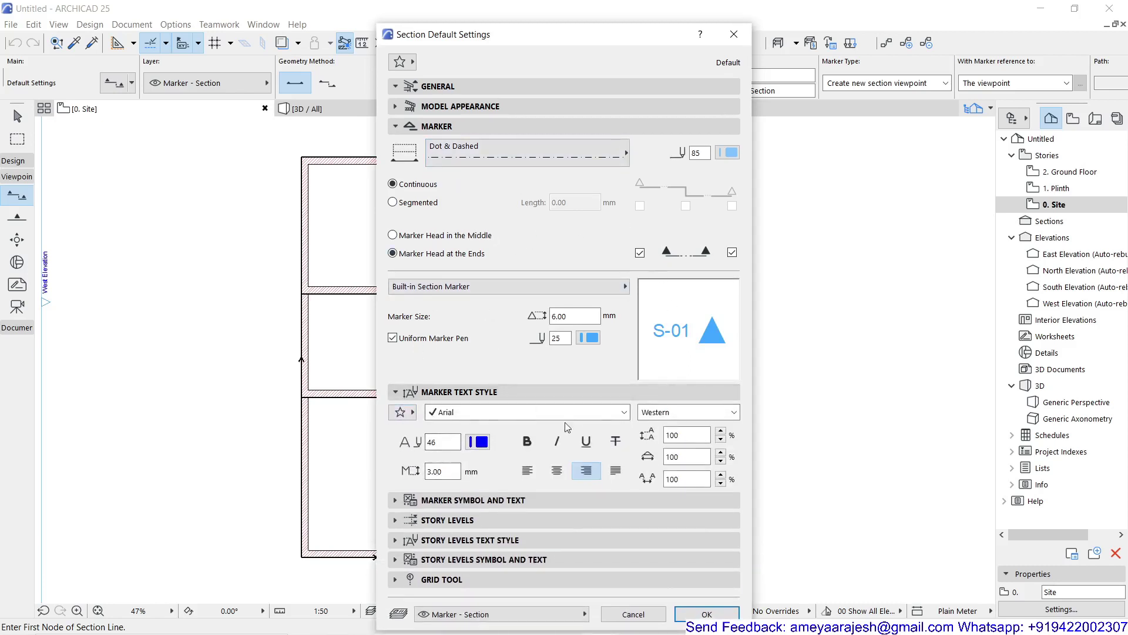
click(421, 500)
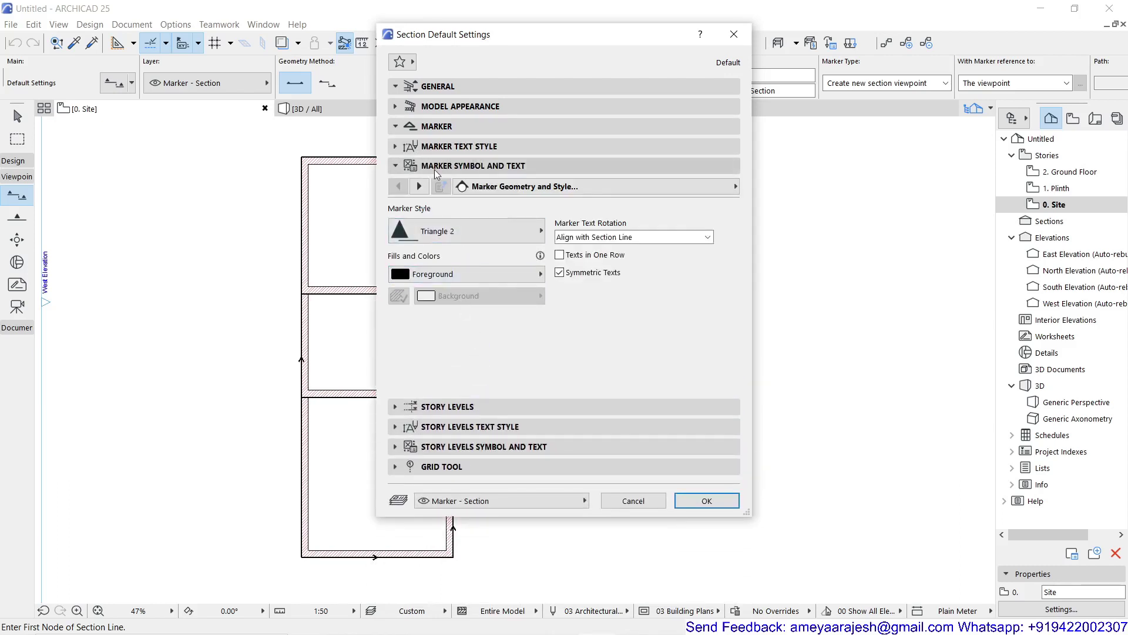
click(393, 168)
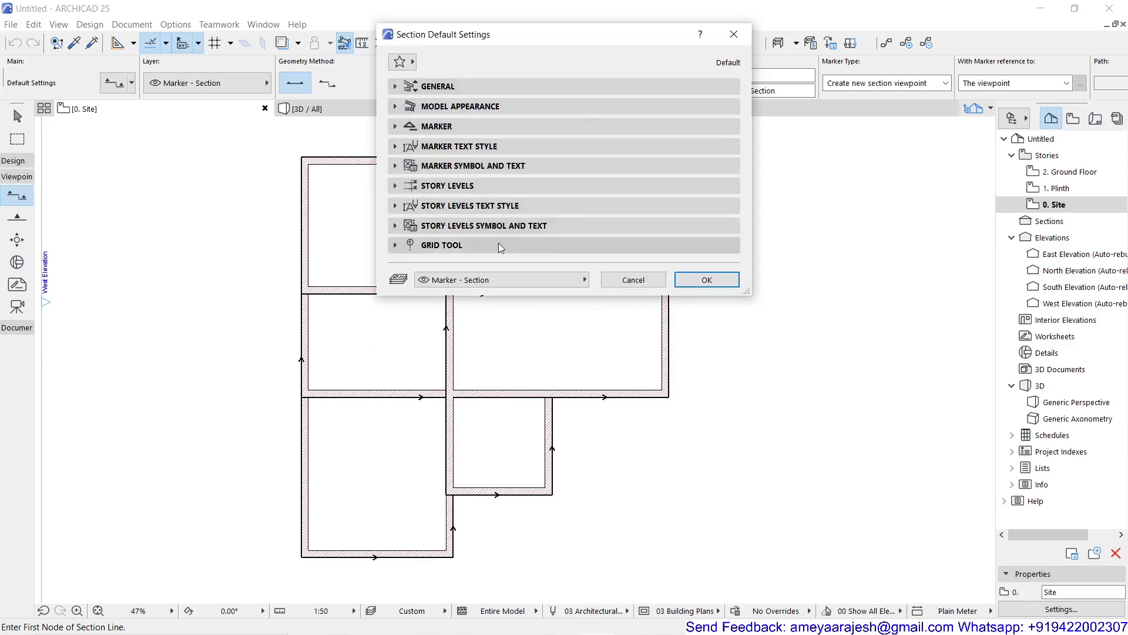
Review the story level display options, leaving them at Display Only, and apply the section default settings
click(394, 186)
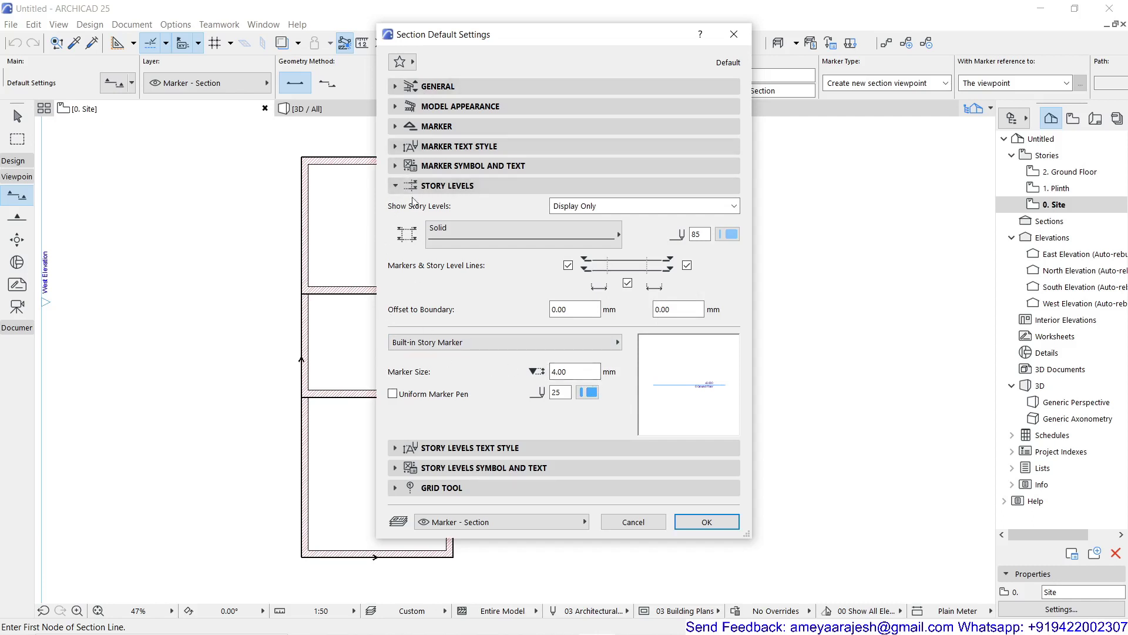
click(738, 204)
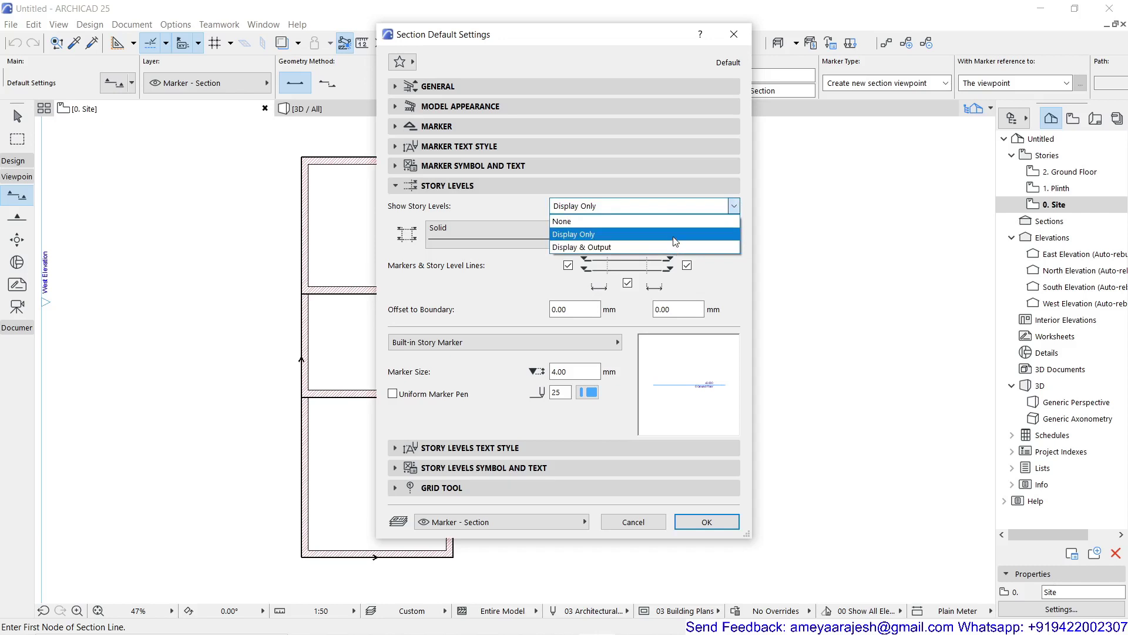
click(464, 199)
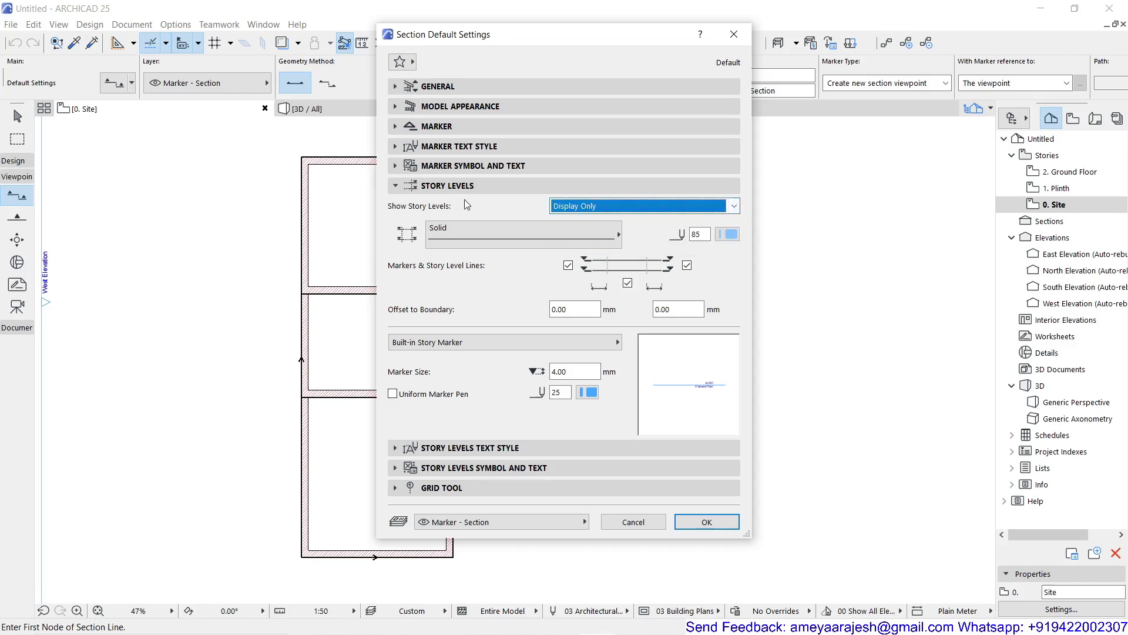
click(393, 186)
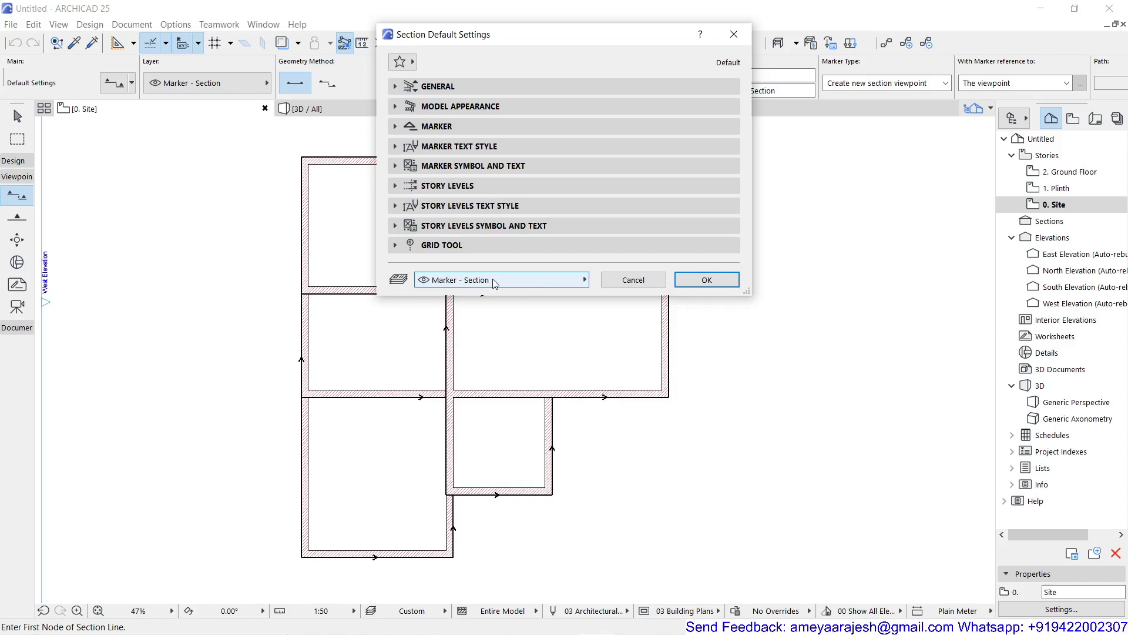
click(729, 281)
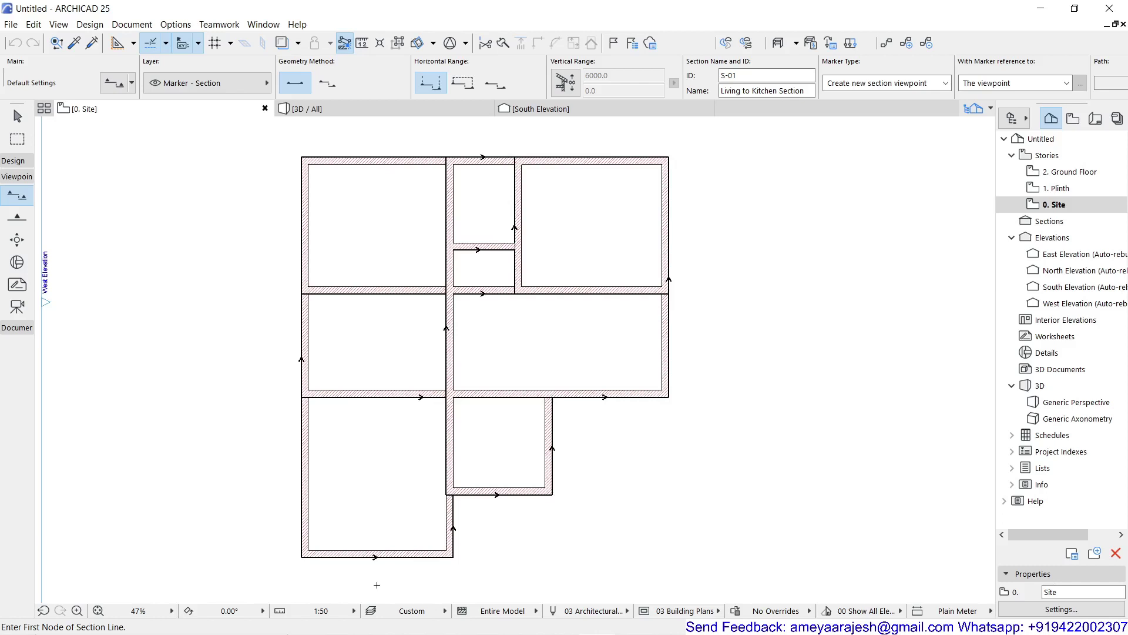
Draw a straight vertical section line about 14900 mm long through the western rooms of the plan, looking east
click(377, 584)
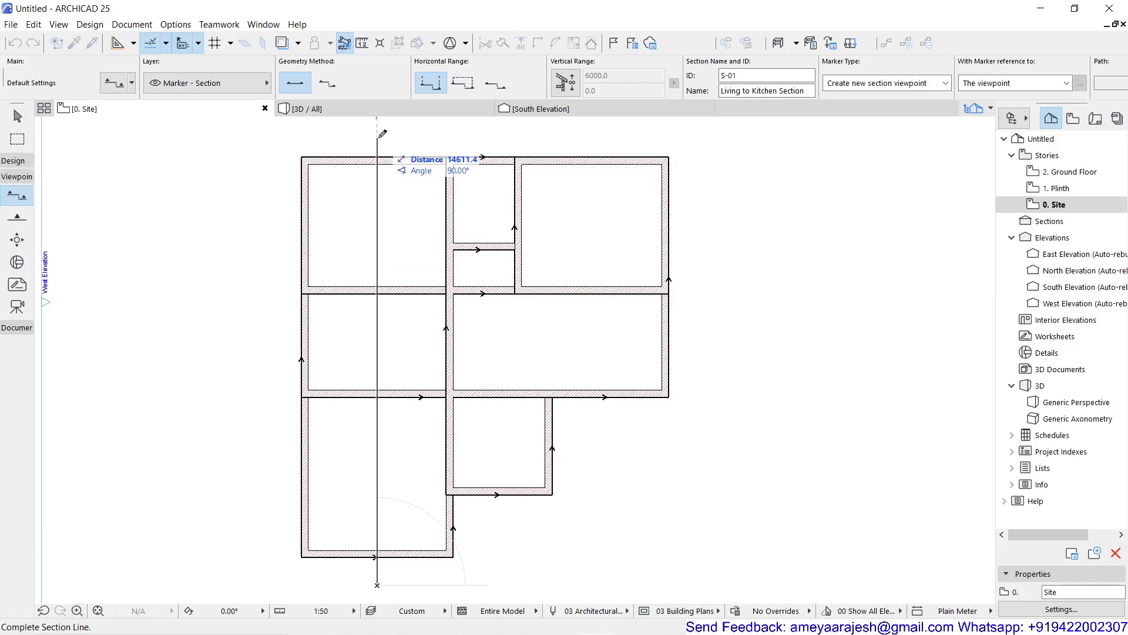
scroll(382, 133, down, 2)
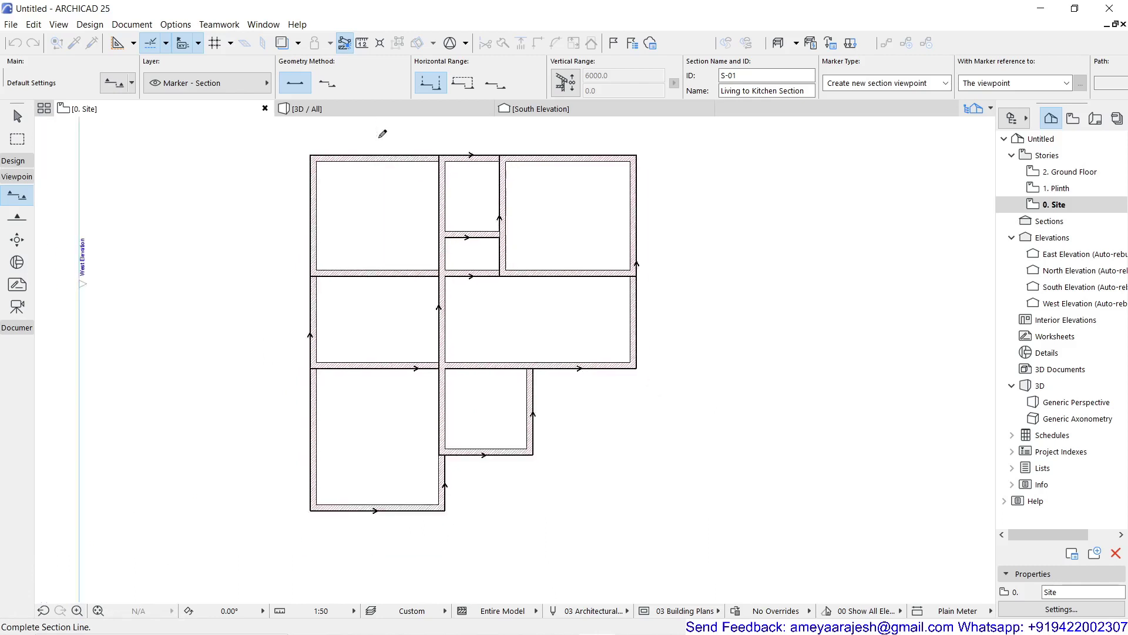
middle_drag(383, 132, 381, 185)
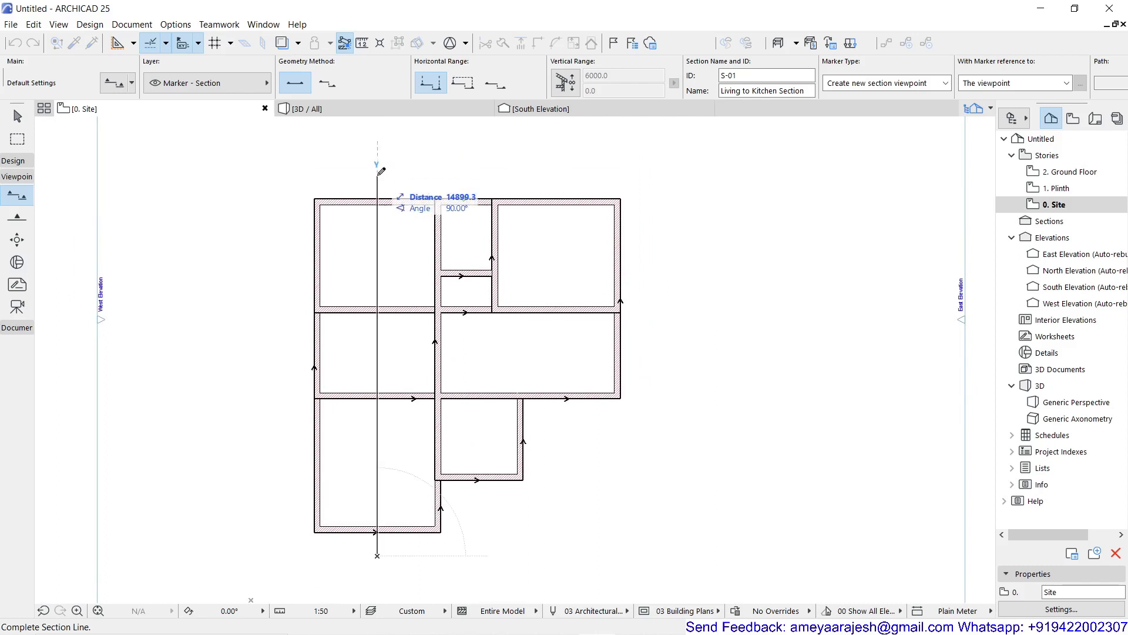
click(378, 176)
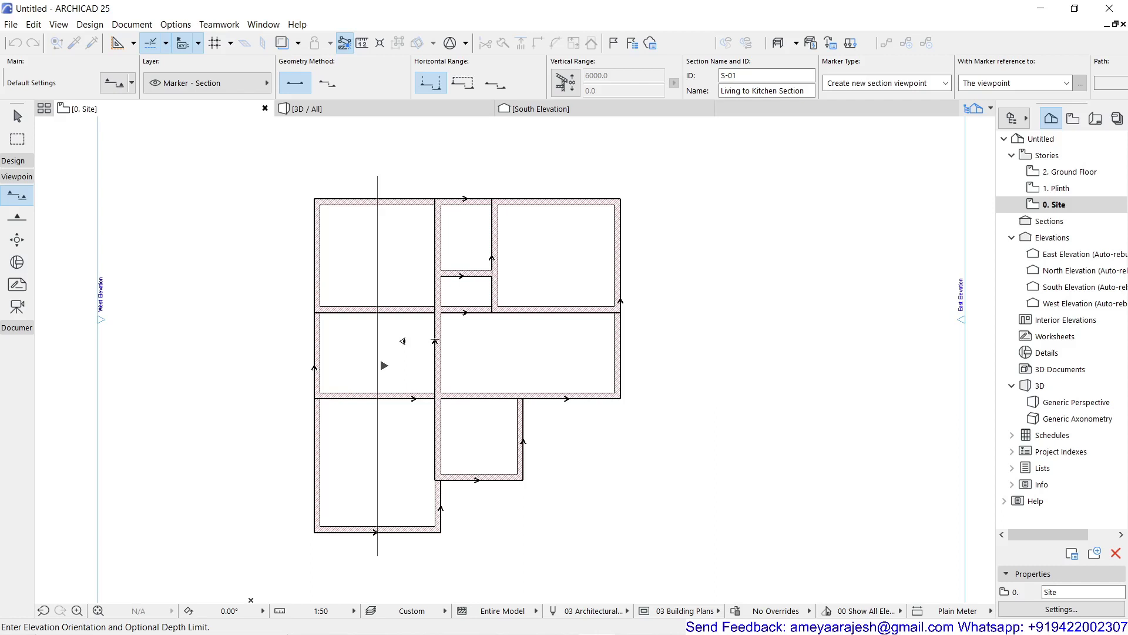
click(403, 340)
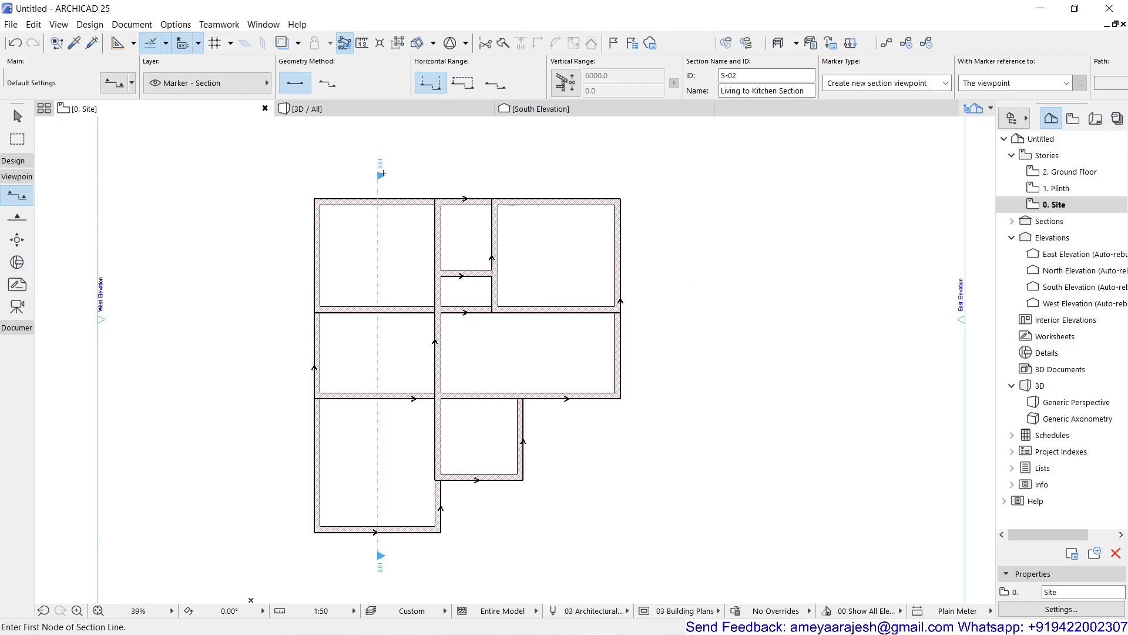
Check the section markers on the plan, then open the S-01 Living to Kitchen Section viewpoint from the project's sections
scroll(358, 579, up, 5)
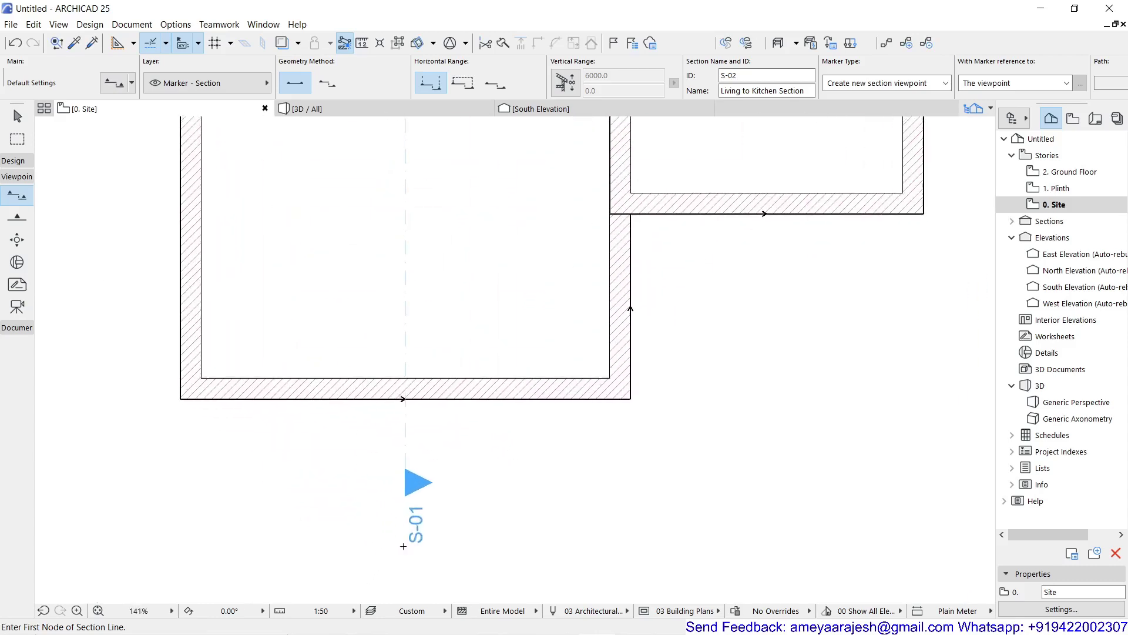
scroll(439, 497, down, 5)
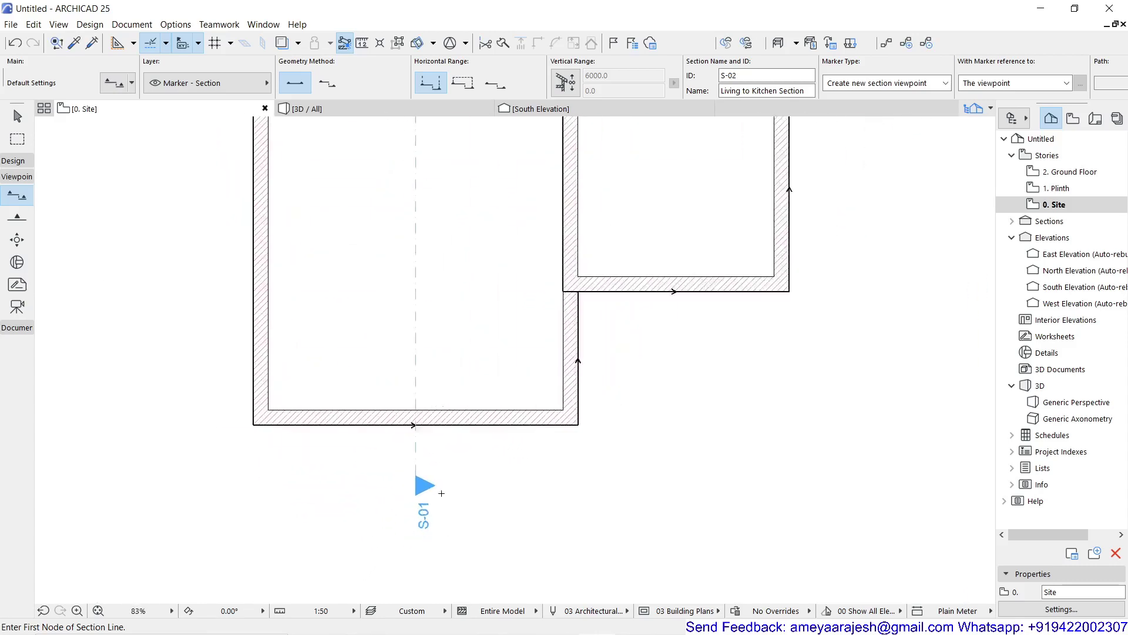
shift+scroll(446, 352, up, 3)
scroll(445, 309, up, 3)
scroll(445, 309, down, 3)
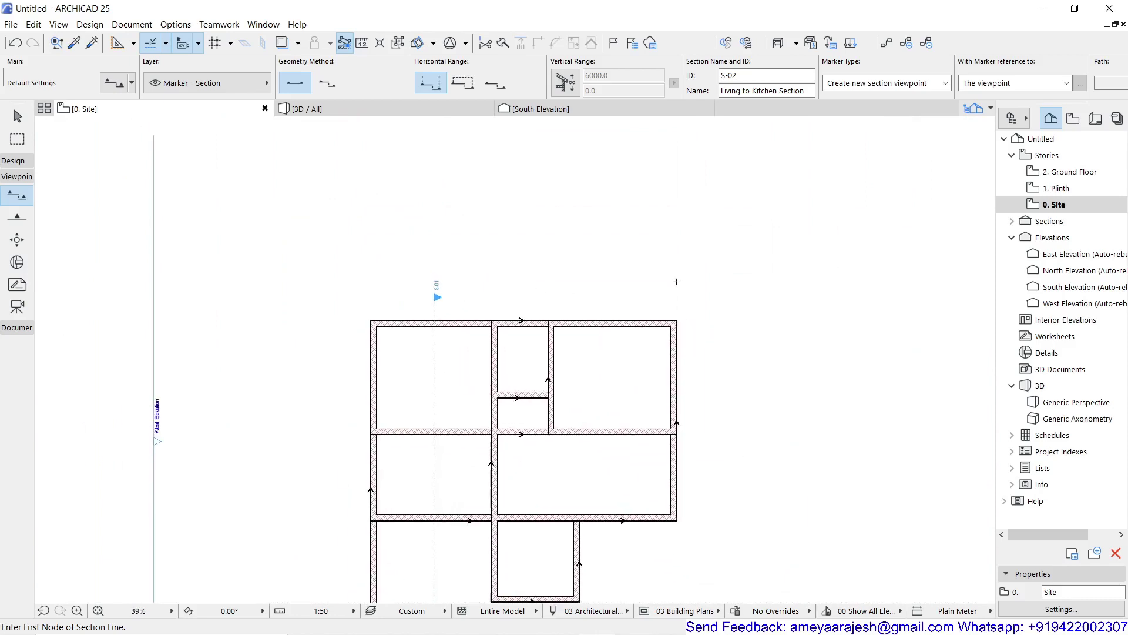
click(1012, 221)
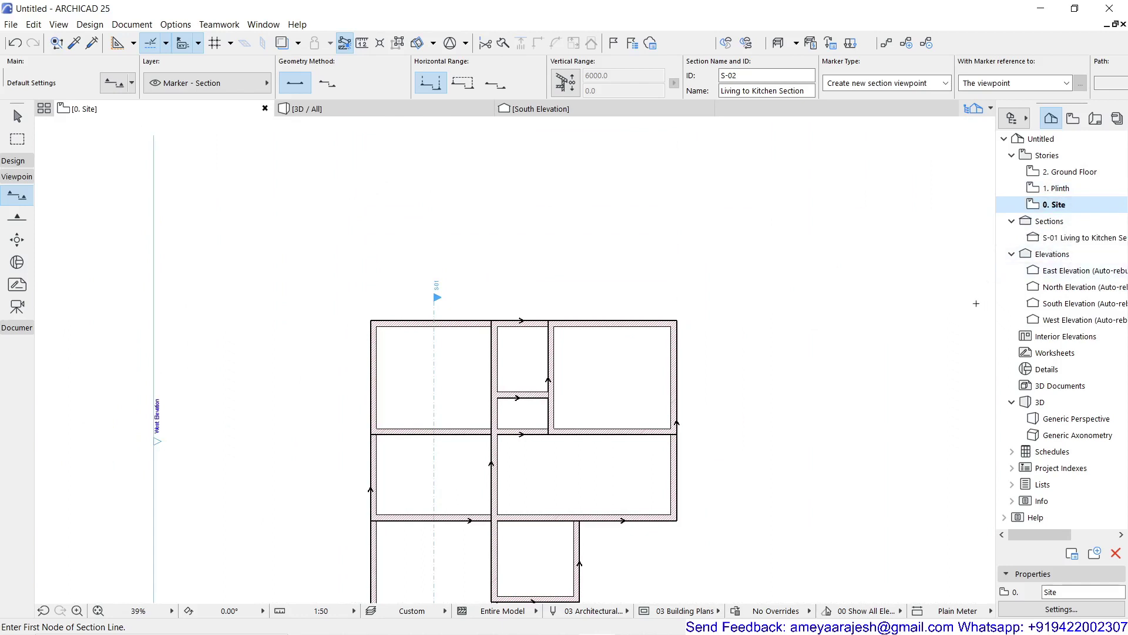
scroll(820, 260, down, 2)
scroll(708, 282, up, 2)
scroll(711, 270, down, 3)
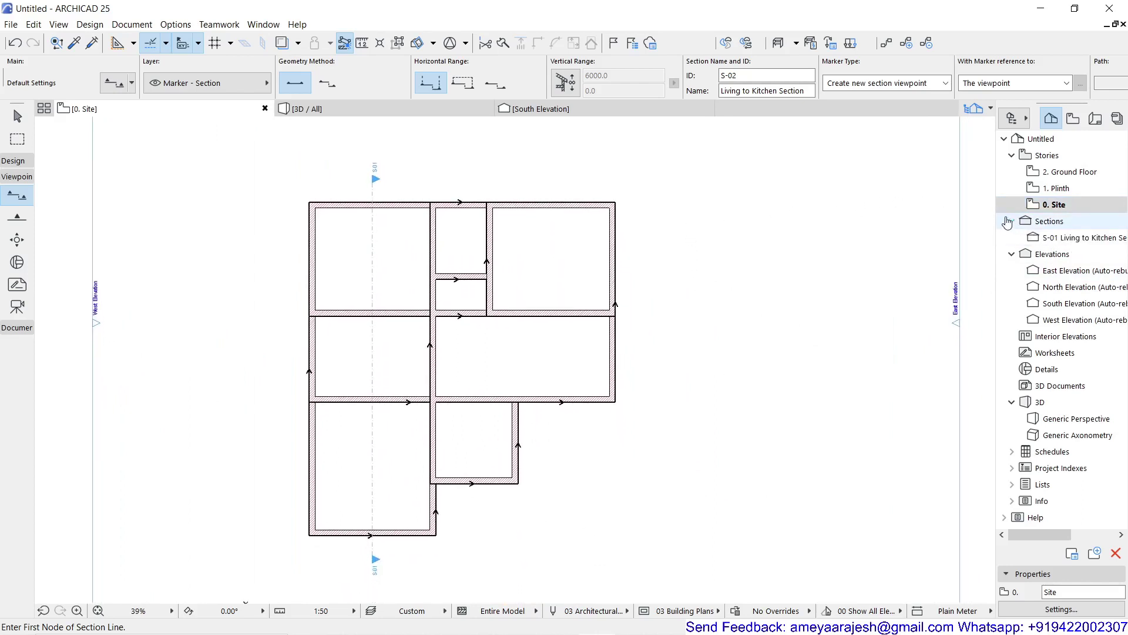
double_click(1065, 237)
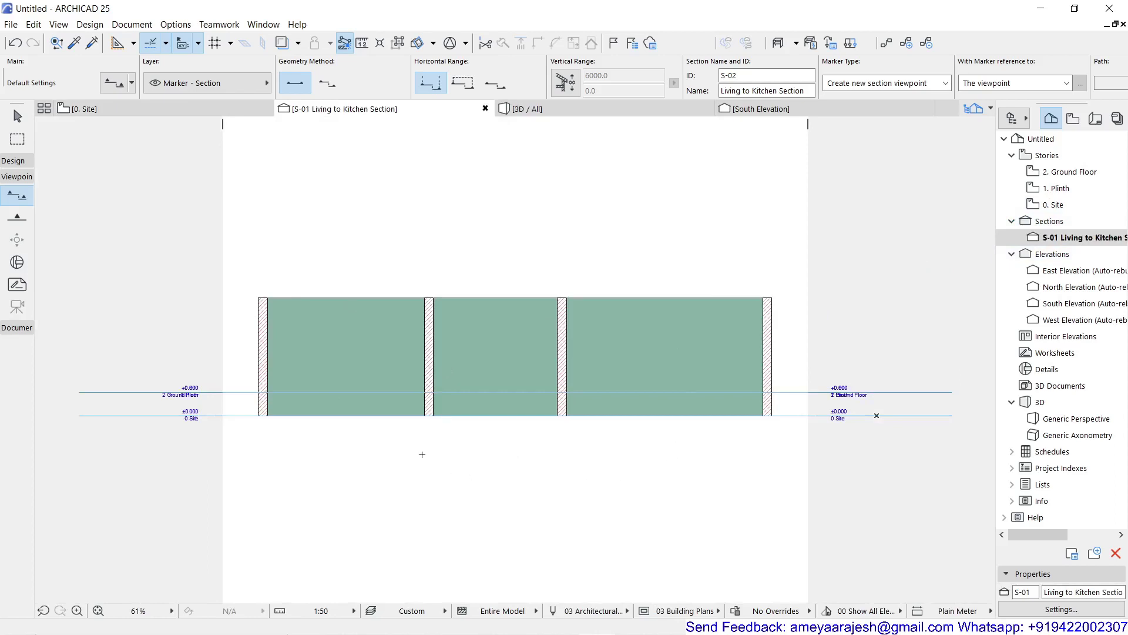
Turn off the Plinth story's level line in the story settings and apply the change
scroll(382, 341, up, 2)
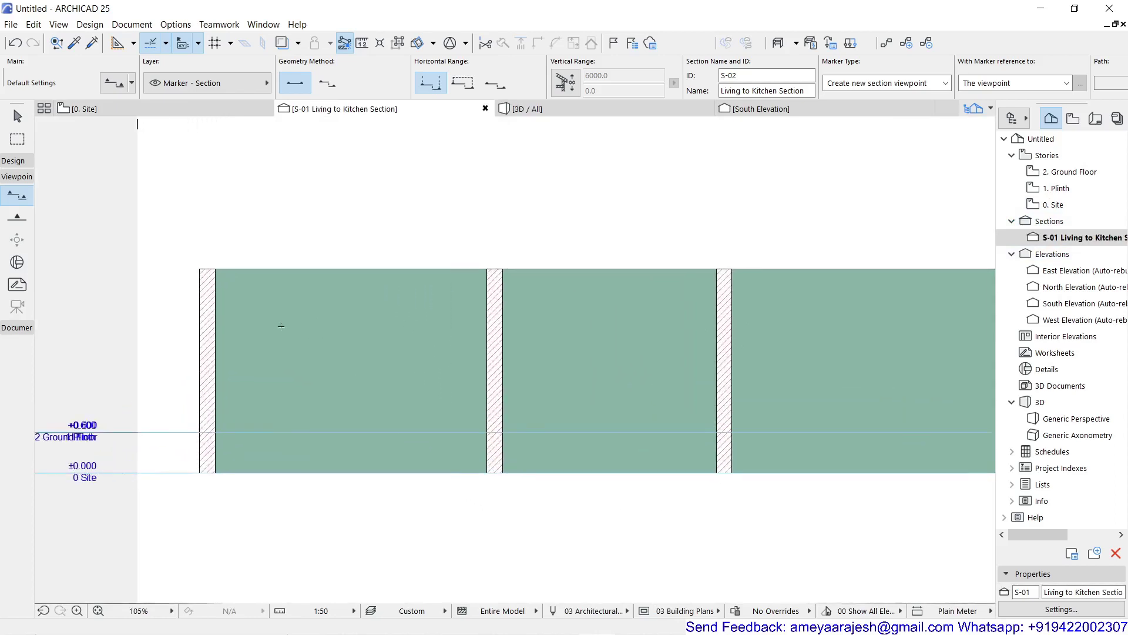
scroll(278, 323, up, 1)
scroll(607, 339, down, 3)
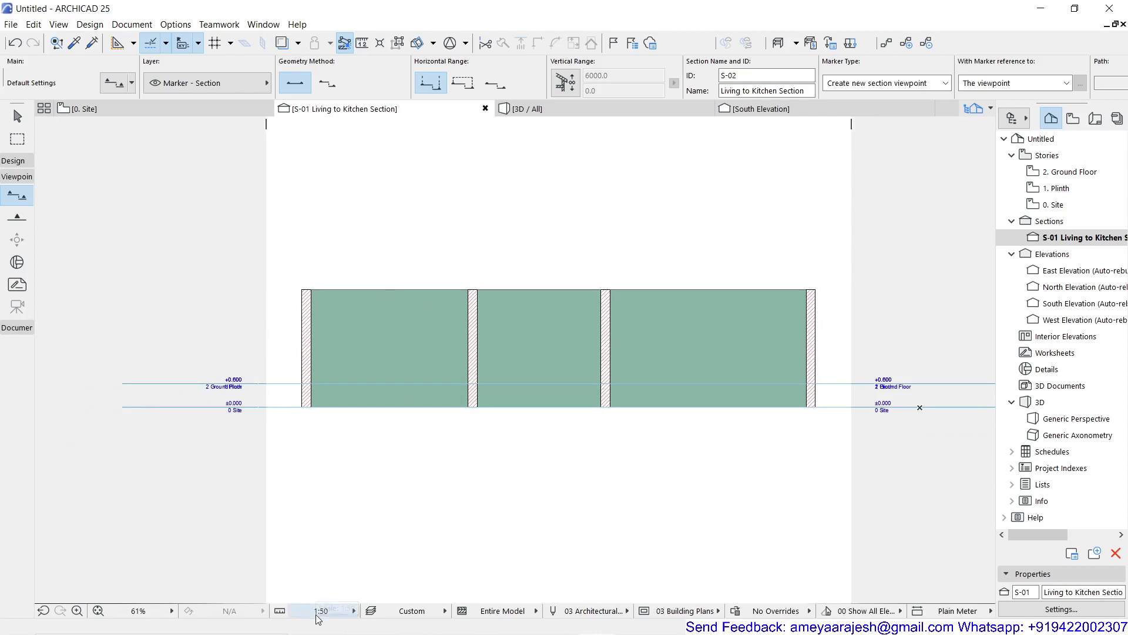
scroll(937, 404, up, 6)
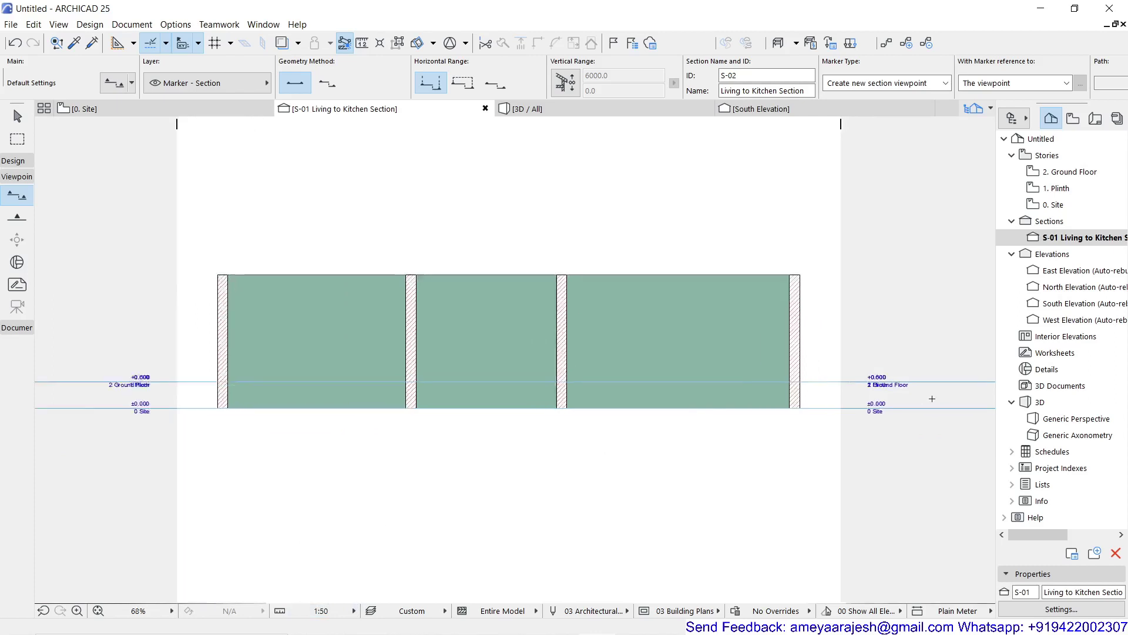
middle_drag(856, 407, 712, 435)
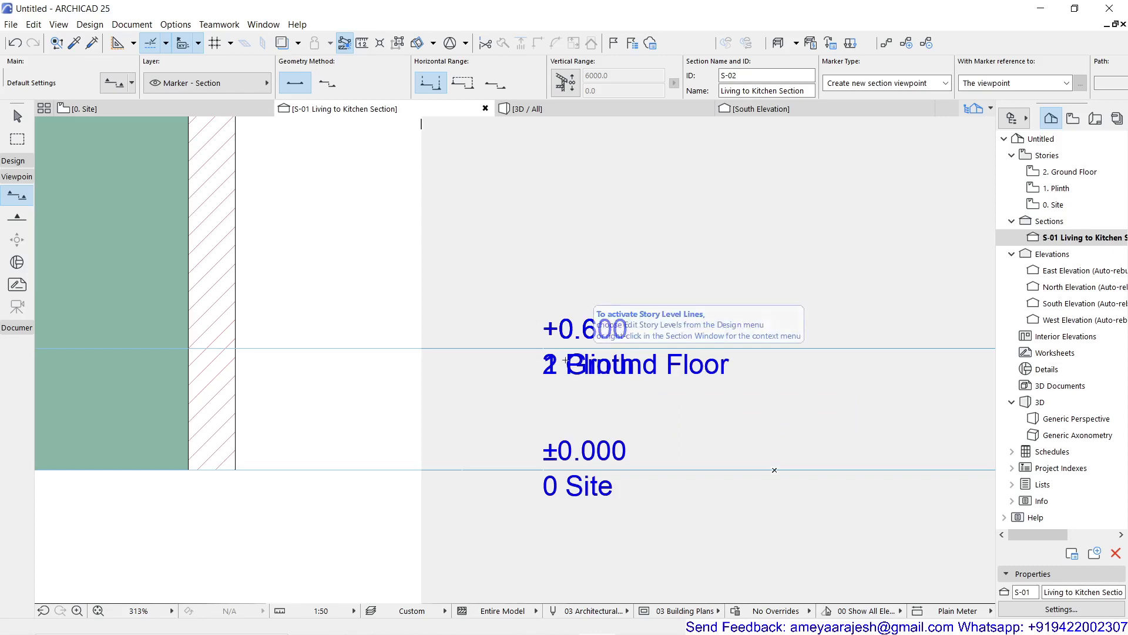
scroll(531, 389, down, 6)
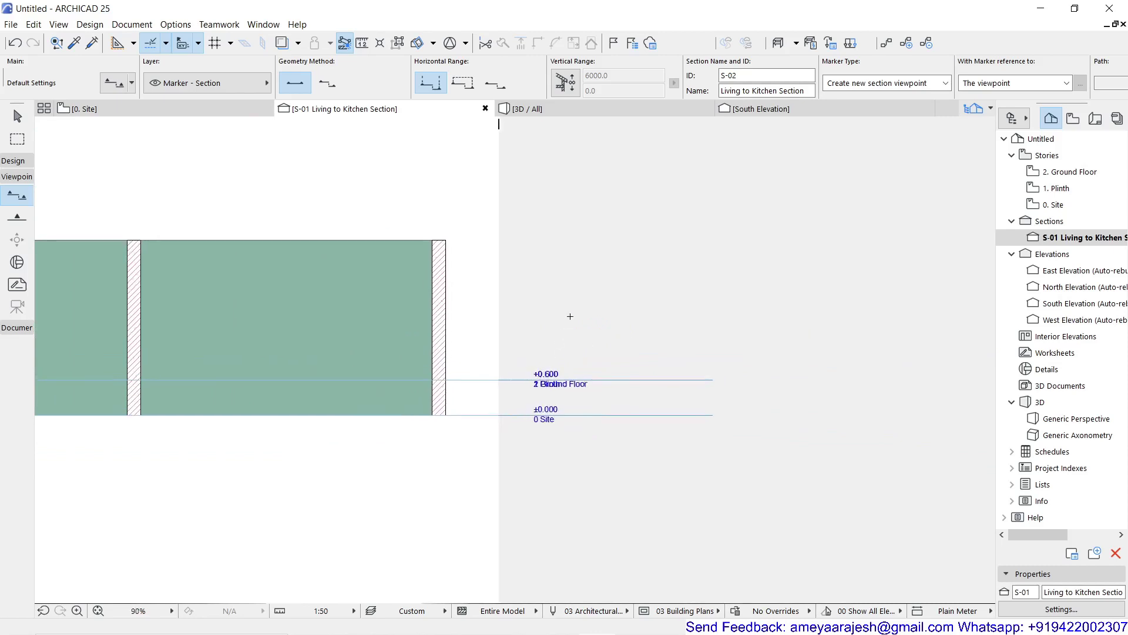
scroll(570, 316, up, 3)
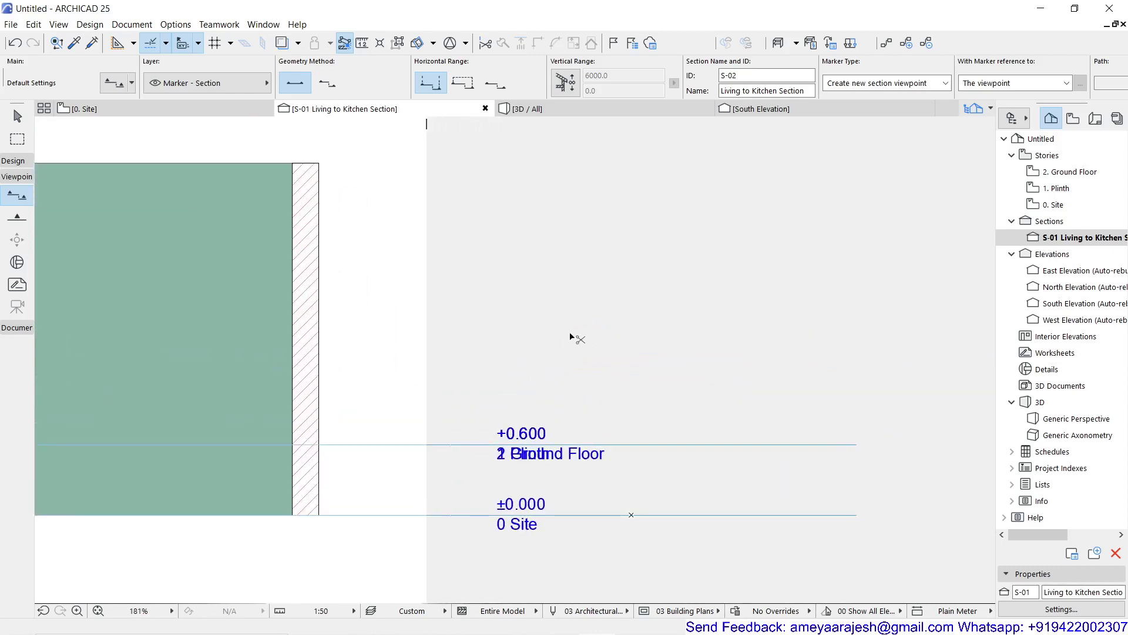
key(ctrl+7)
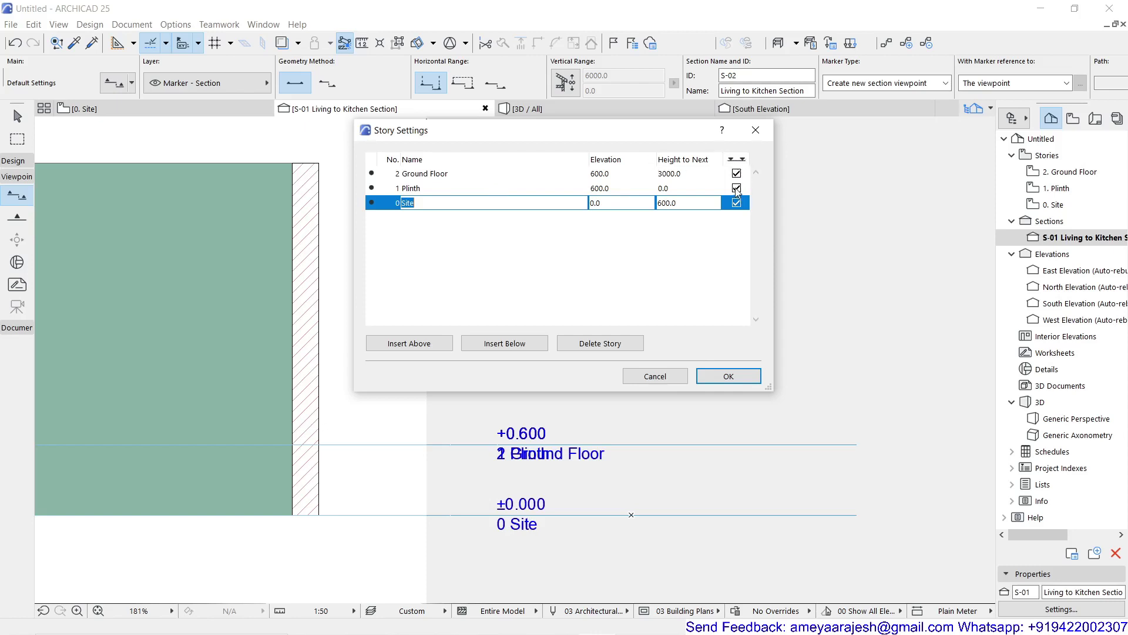
click(736, 188)
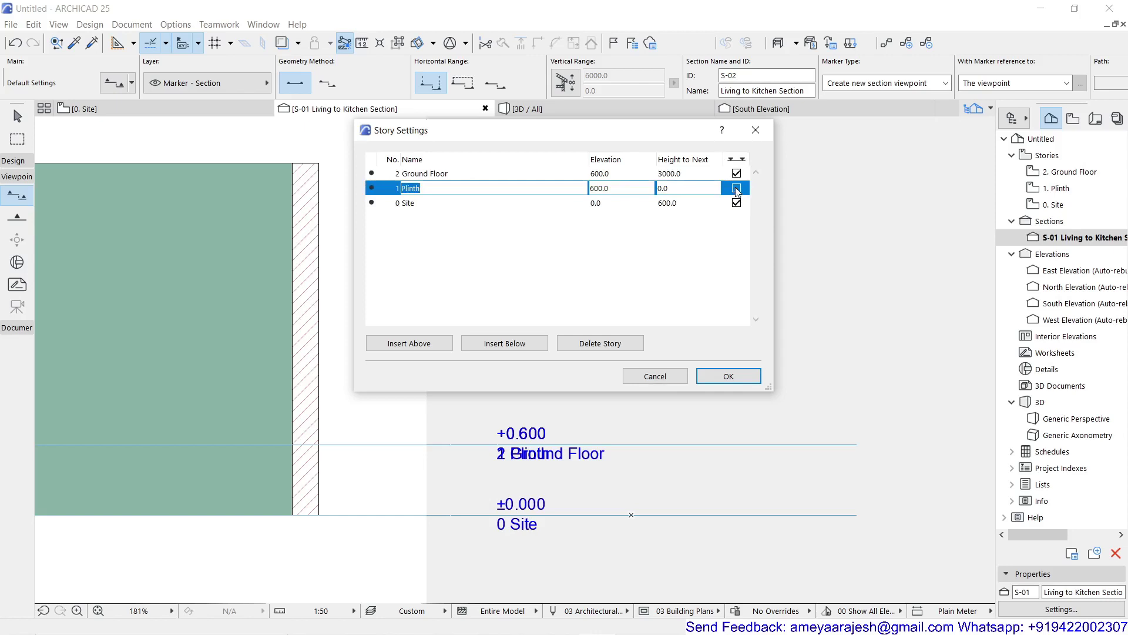
click(733, 379)
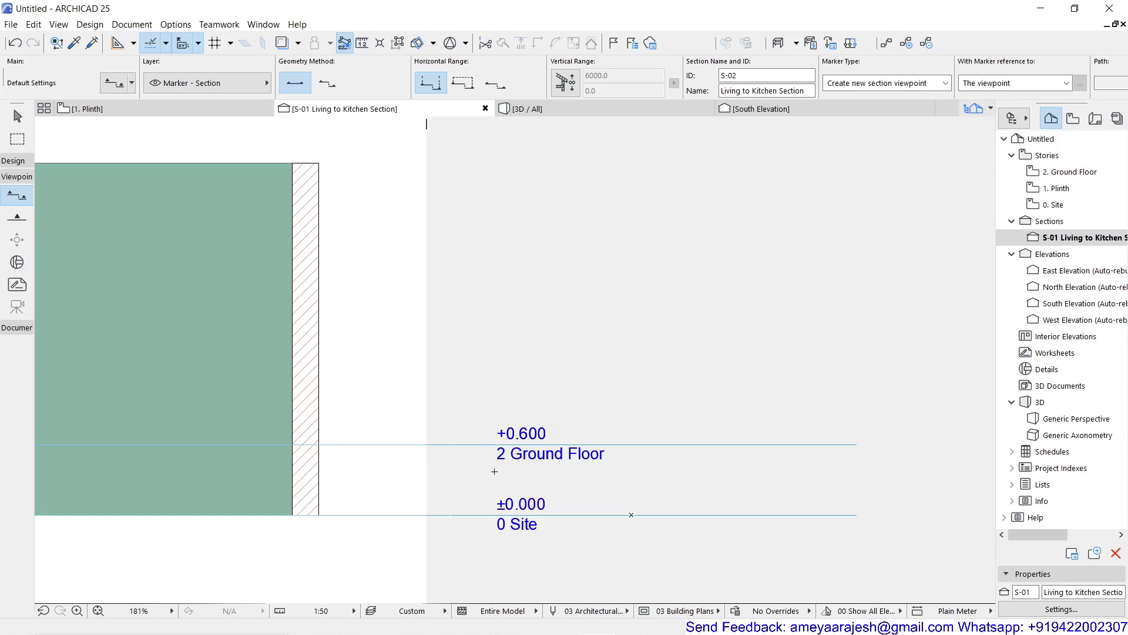
Draw a marquee about 14021 mm square around the whole house on the Plinth floor plan
scroll(494, 471, down, 2)
middle_drag(415, 443, 907, 370)
scroll(617, 399, down, 2)
middle_drag(606, 365, 695, 385)
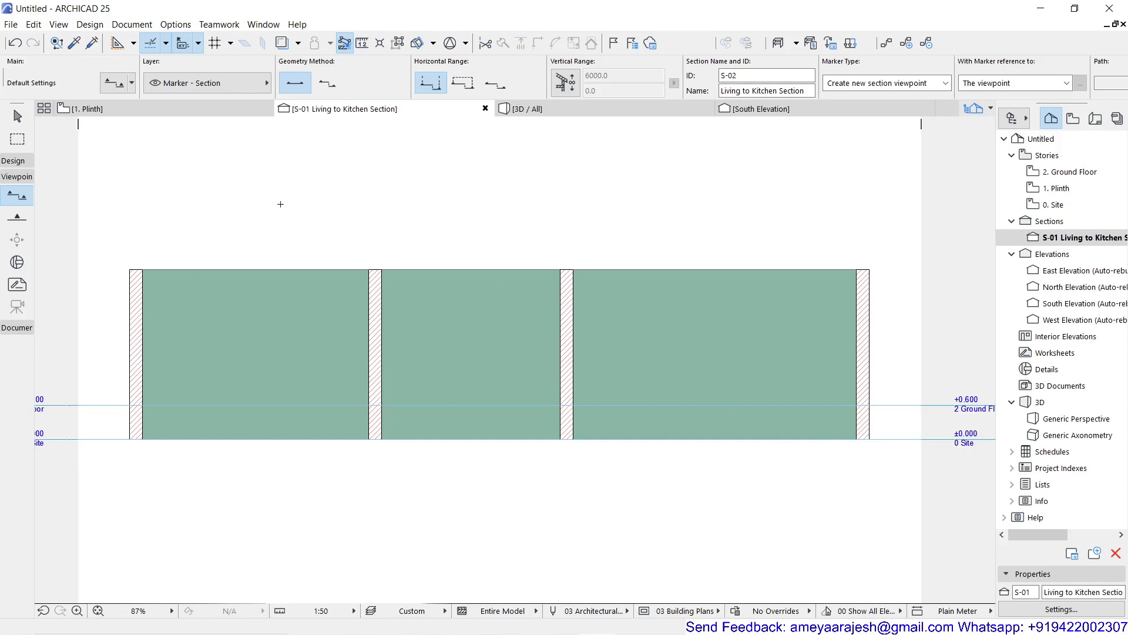
click(175, 112)
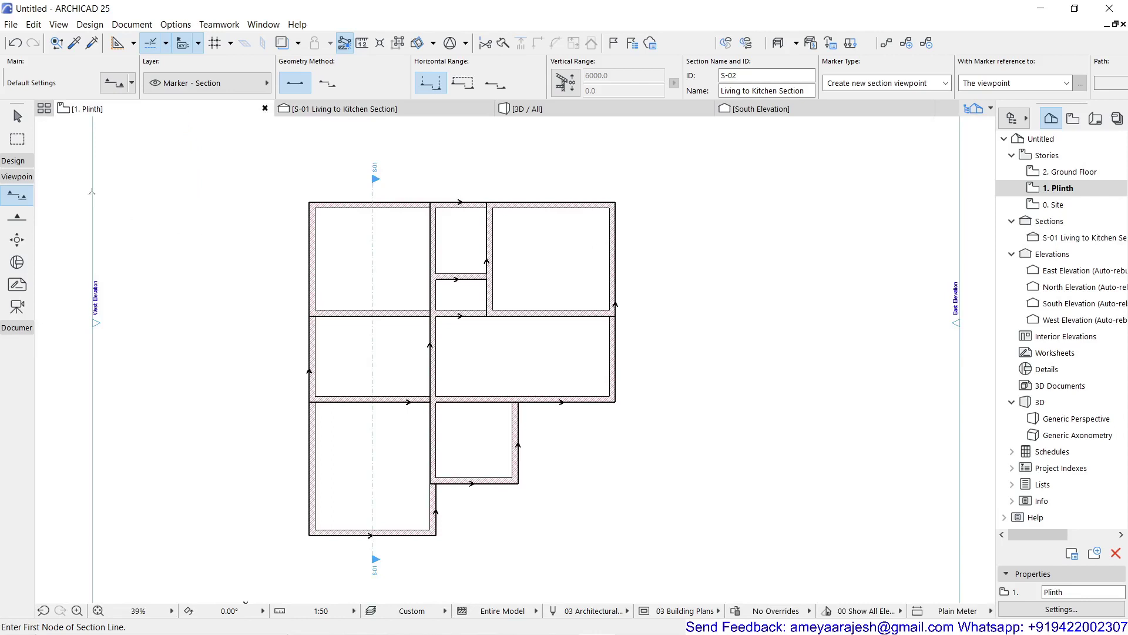
click(23, 141)
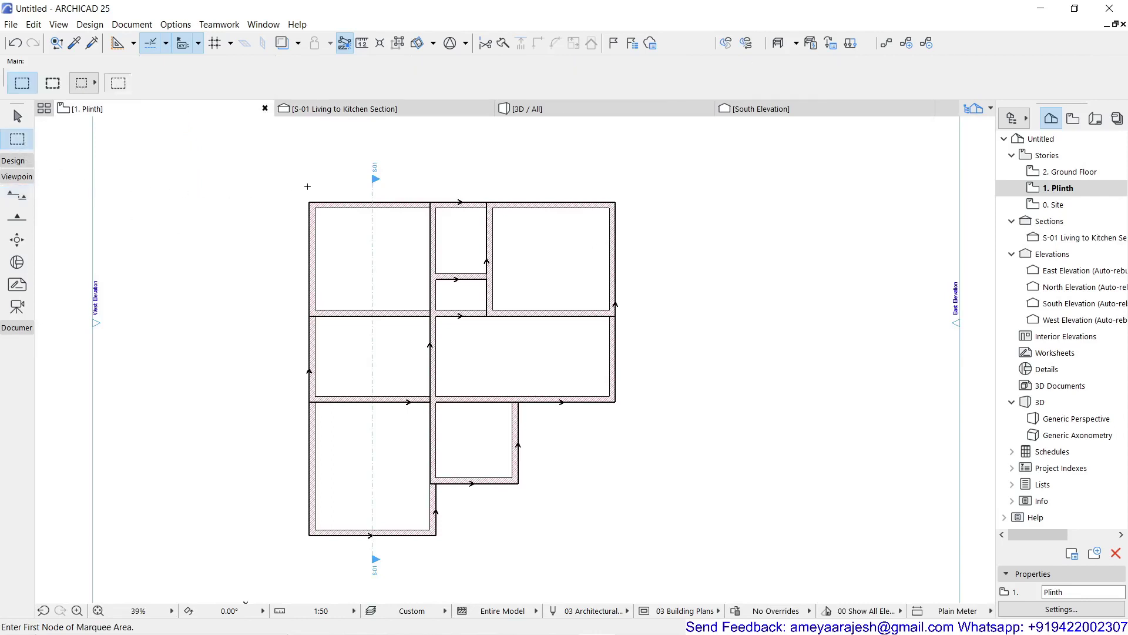
click(279, 186)
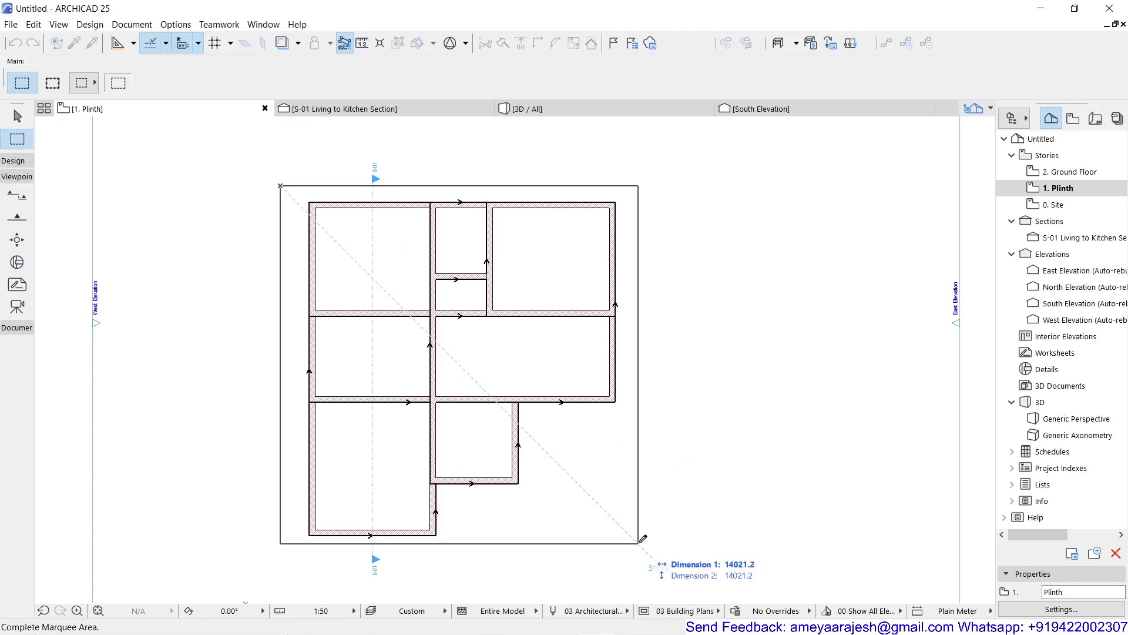
click(640, 542)
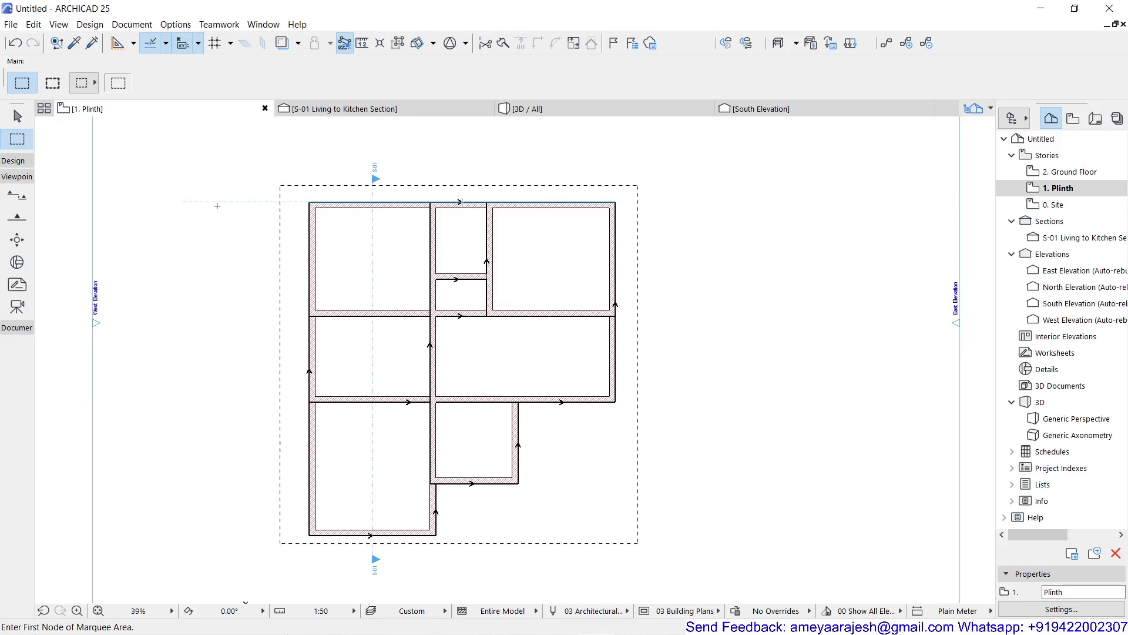
click(77, 83)
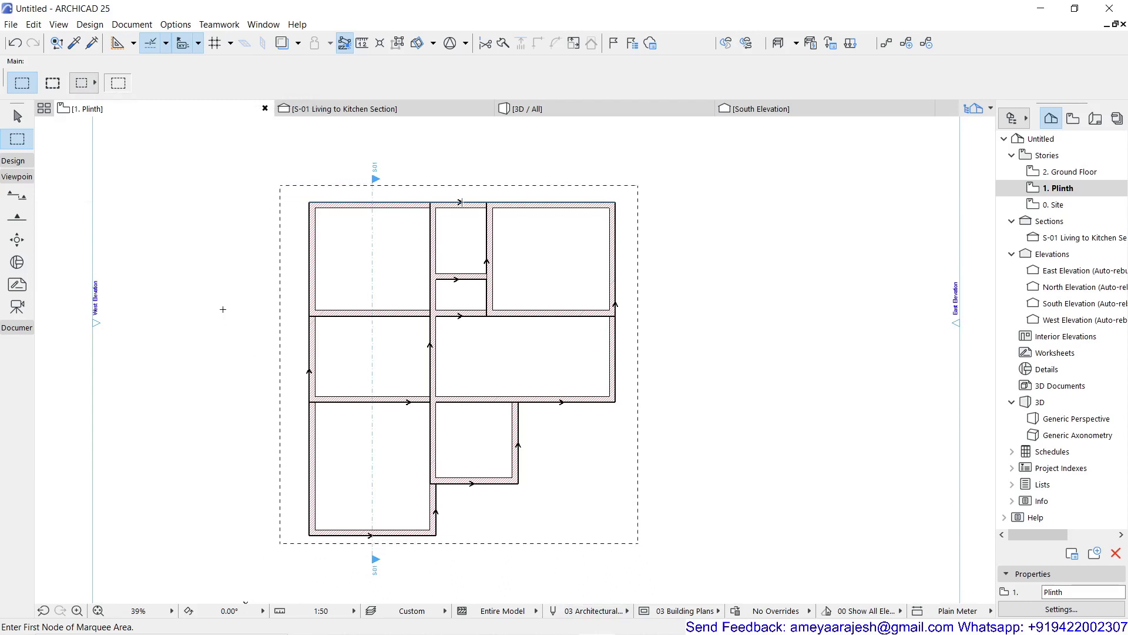
Select all the walls on the Plinth story with the Wall tool and cut them
click(10, 163)
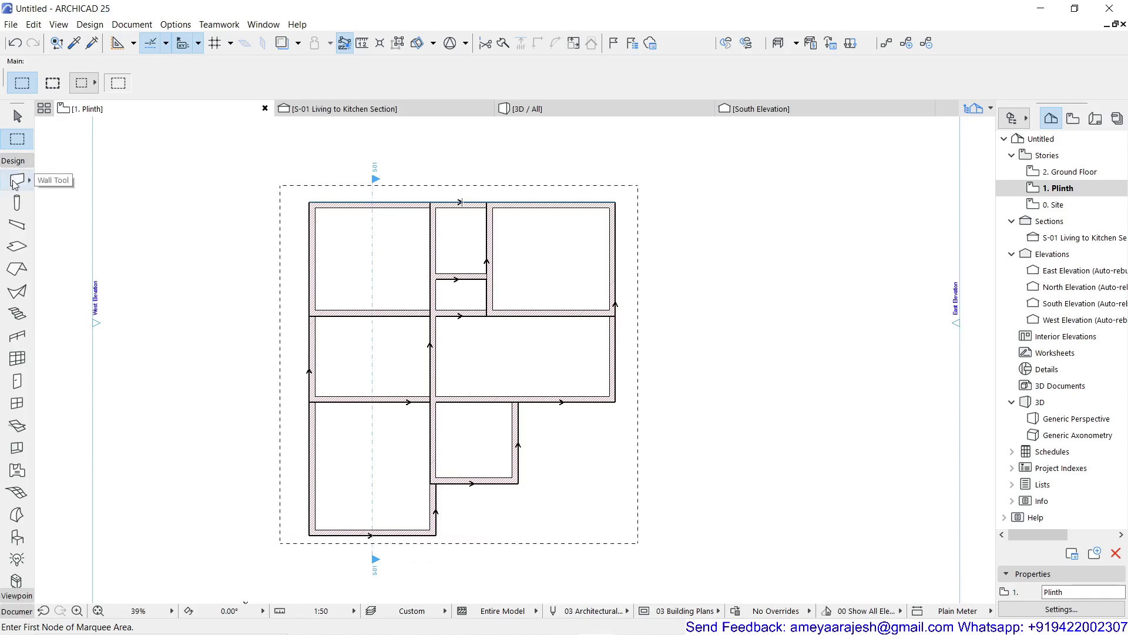
click(15, 181)
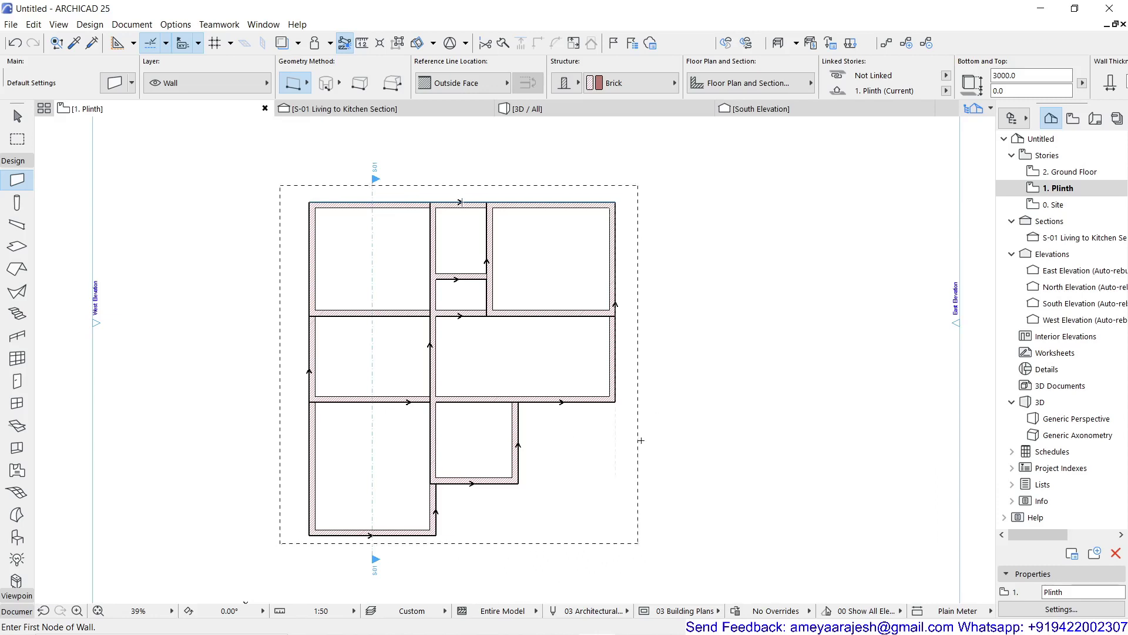
key(ctrl+a)
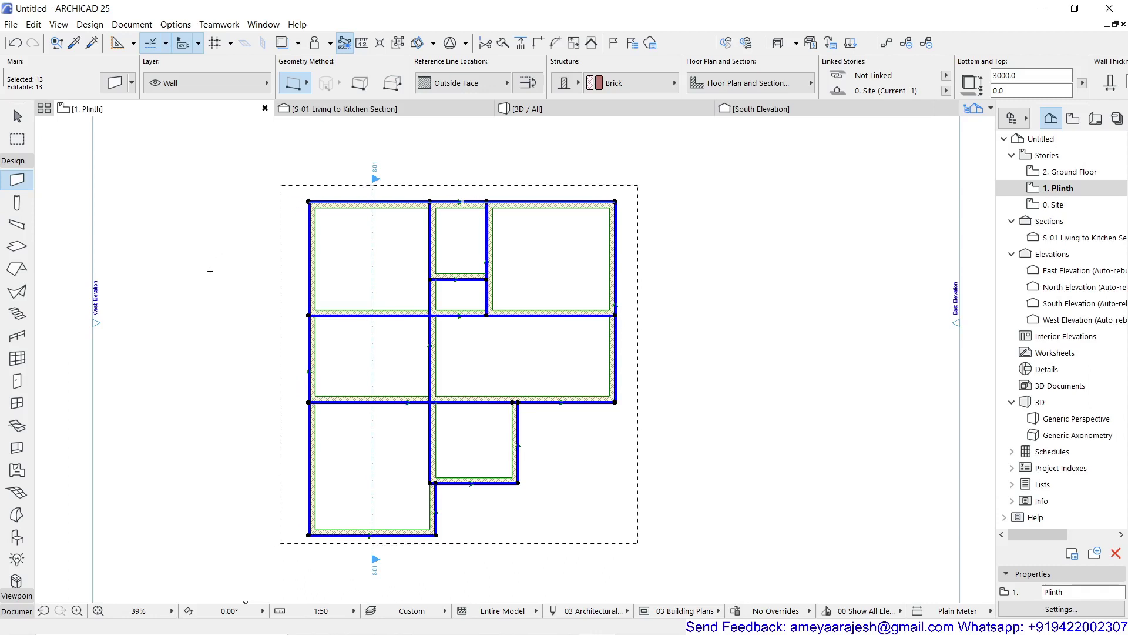
key(Escape)
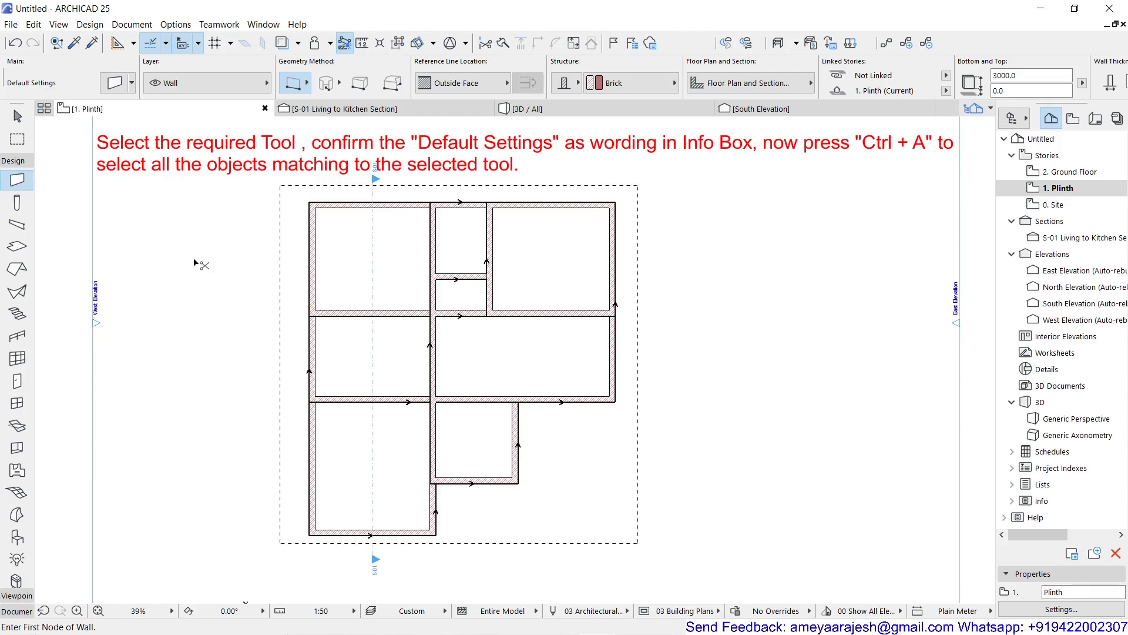
key(ctrl+a)
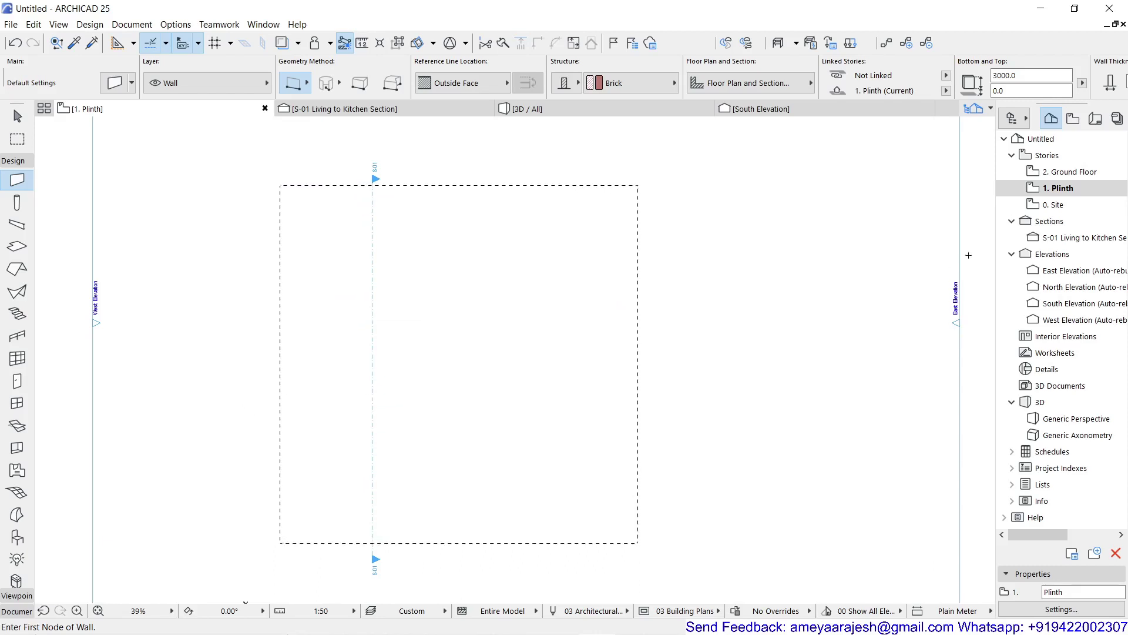
Paste the cut walls onto the 2. Ground Floor story at their original plan position
click(1085, 175)
double_click(1085, 174)
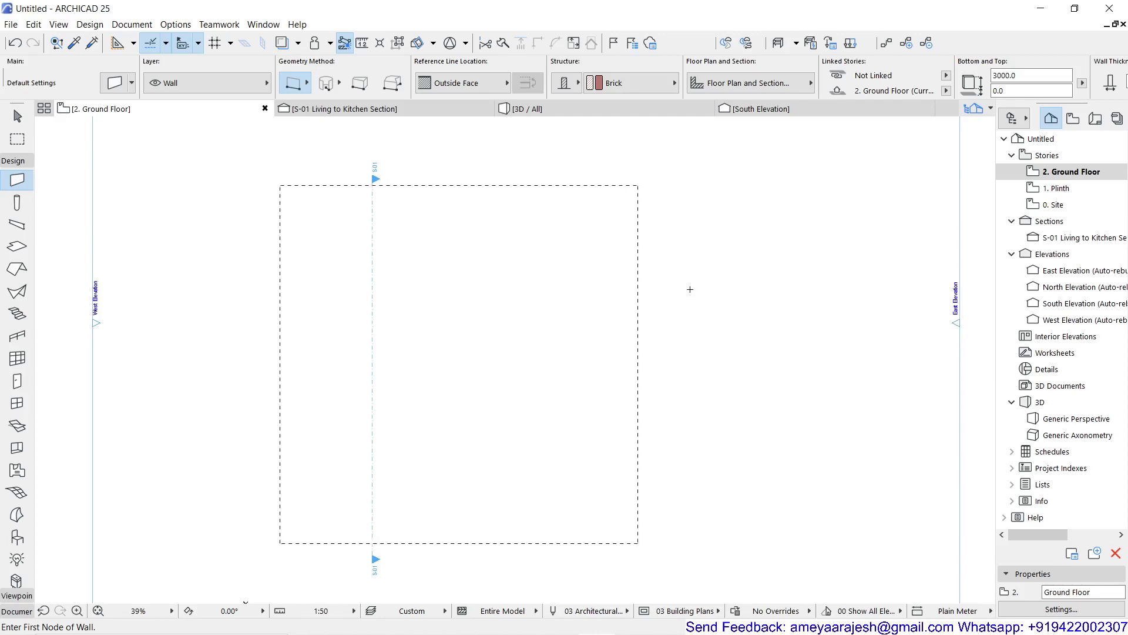
right_click(691, 288)
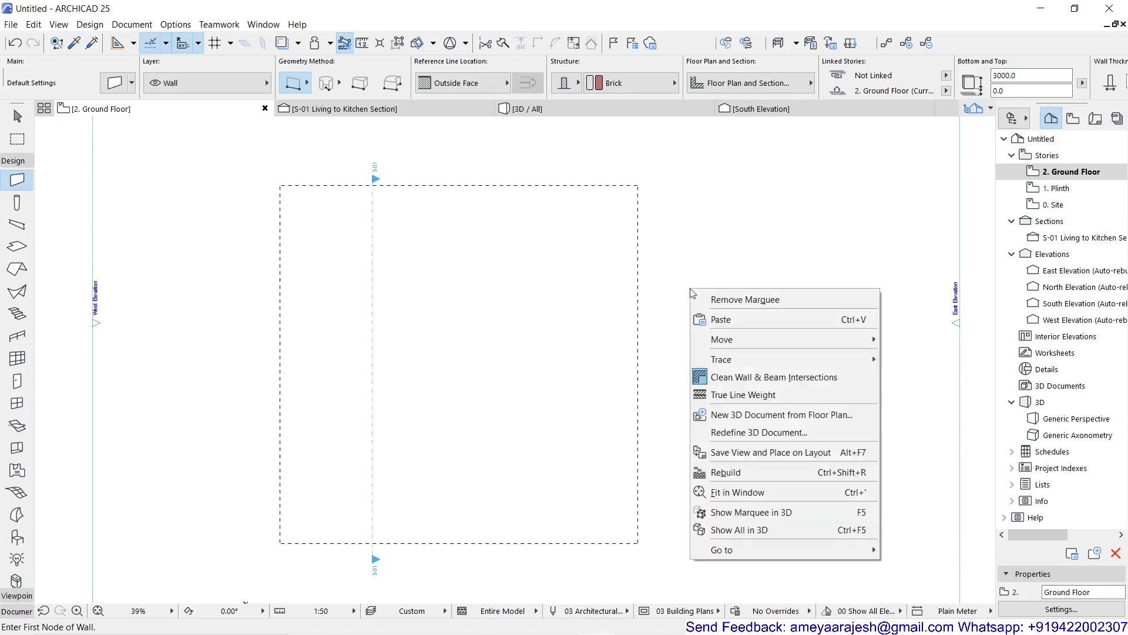
click(730, 320)
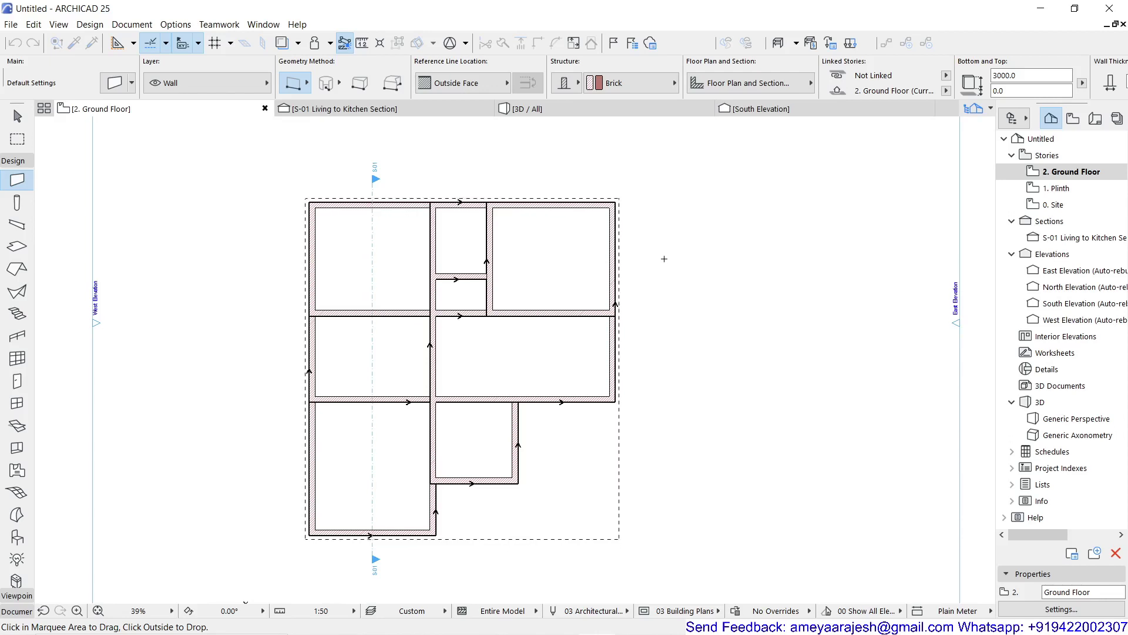
key(Escape)
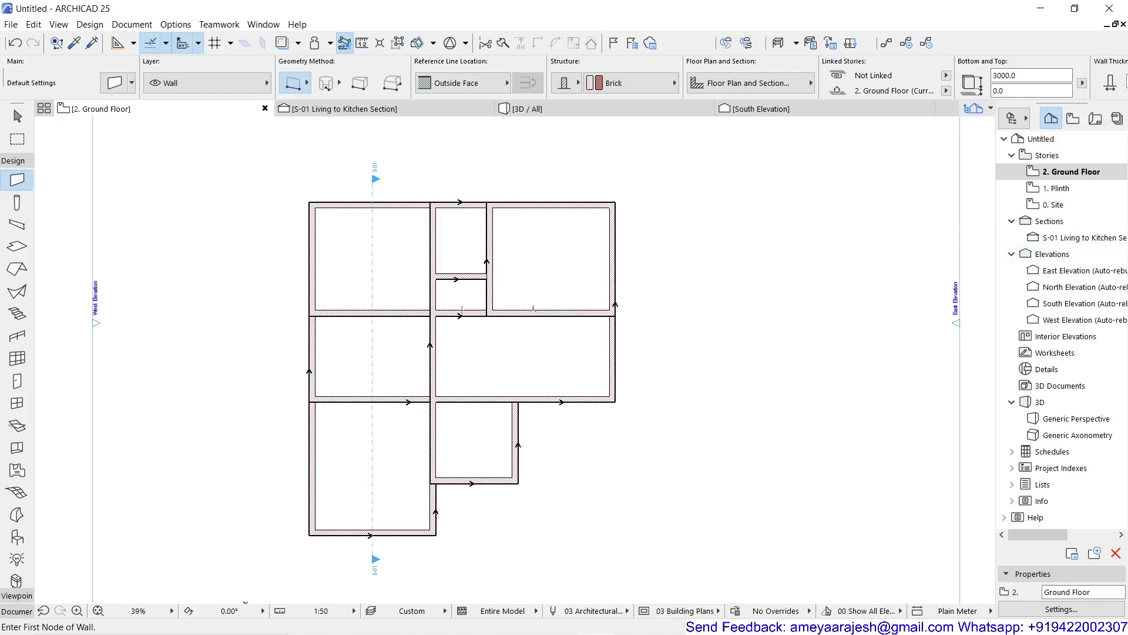
Select all the Ground Floor walls and set their bottom offset to the home story to 0.0
key(F6)
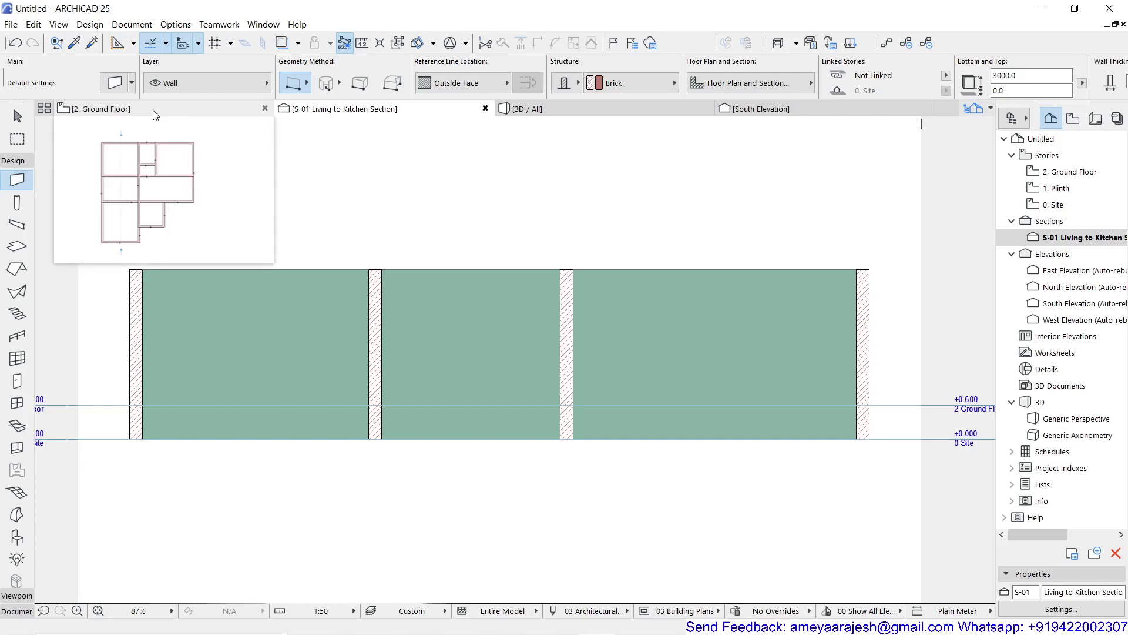
click(217, 234)
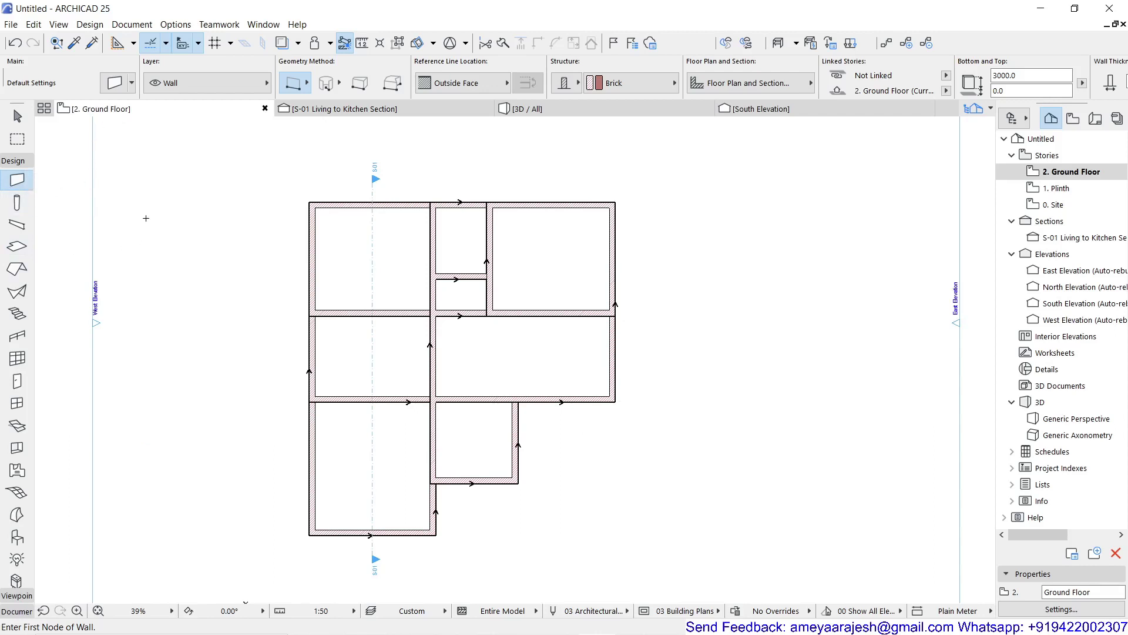
key(ctrl+a)
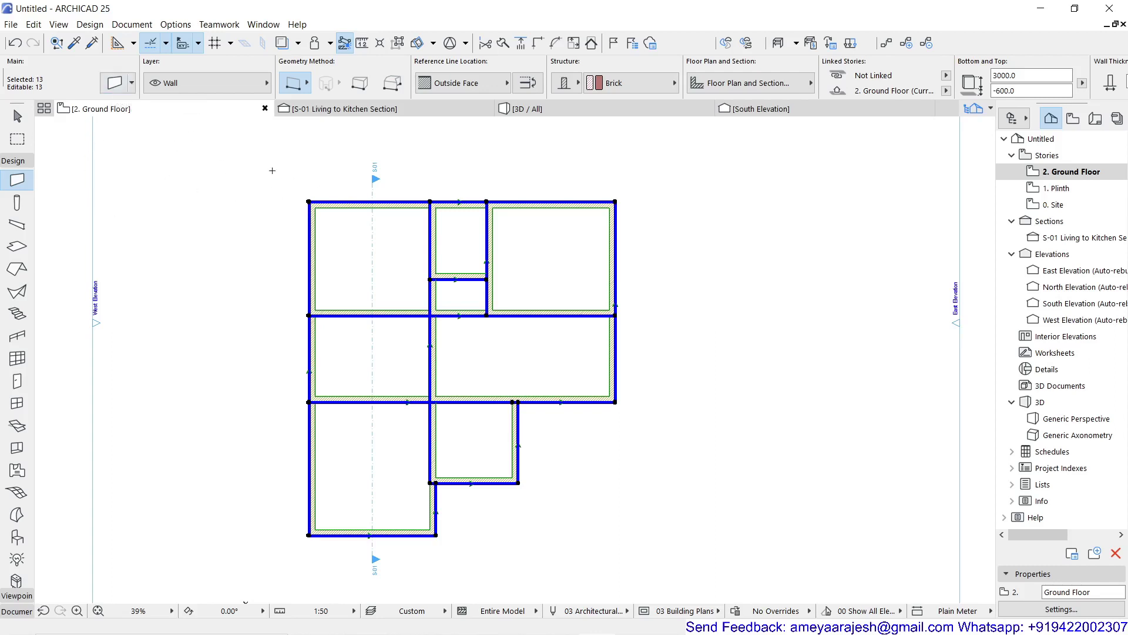
click(119, 87)
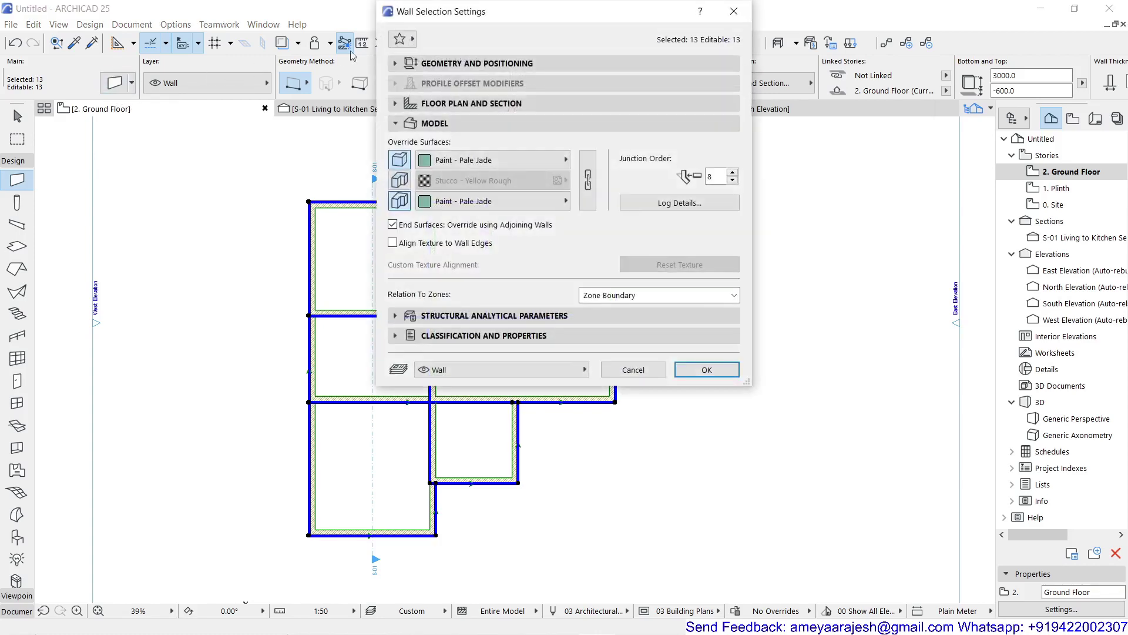
click(405, 65)
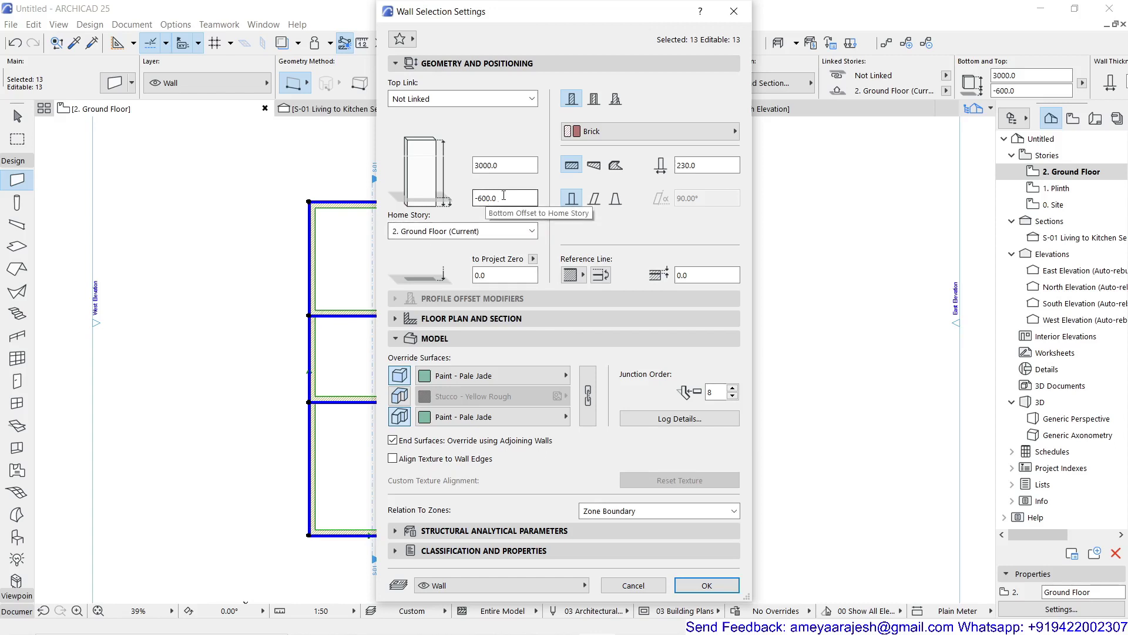
drag(499, 198, 468, 205)
text(0)
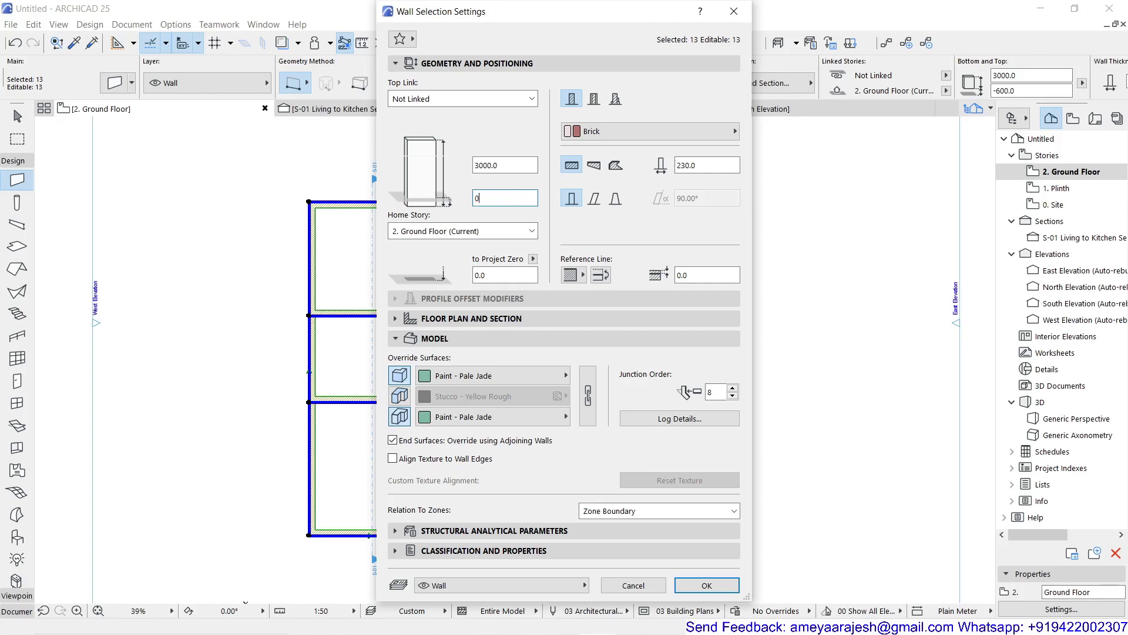
text(.0)
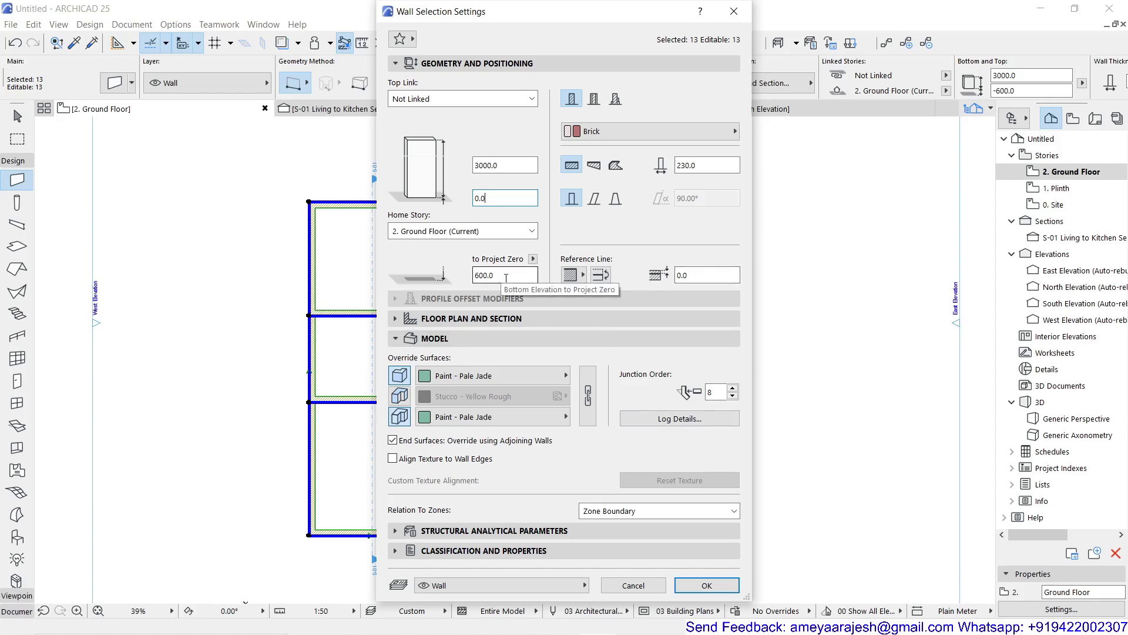
click(688, 584)
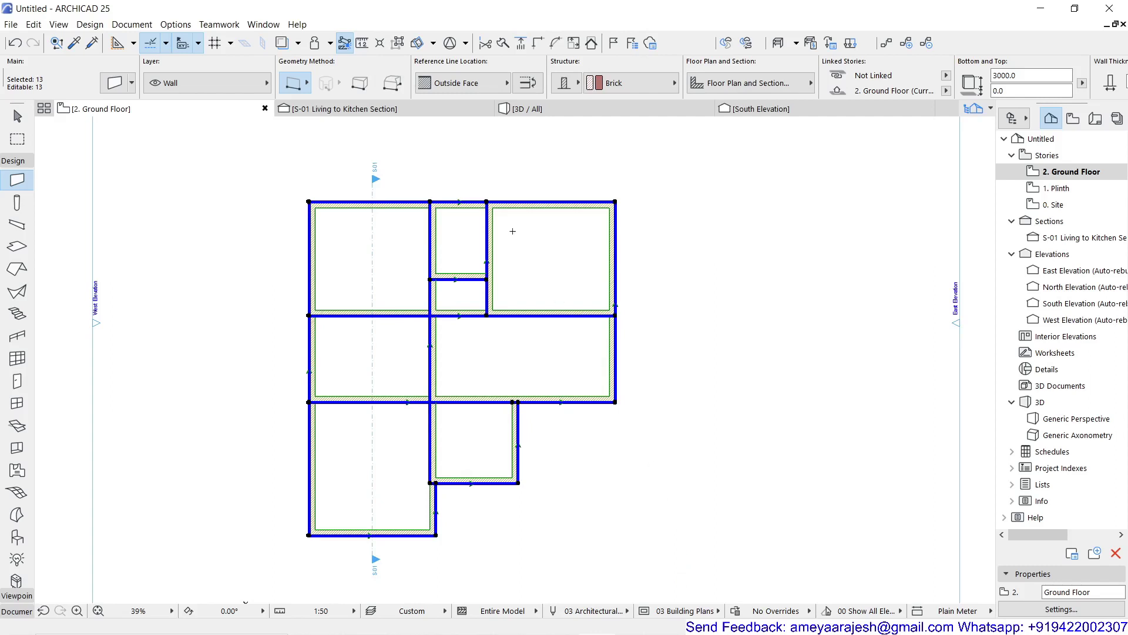
Examine the walls against the story levels in the S-01 section and in 3D, and deselect them on the Ground Floor plan
click(413, 111)
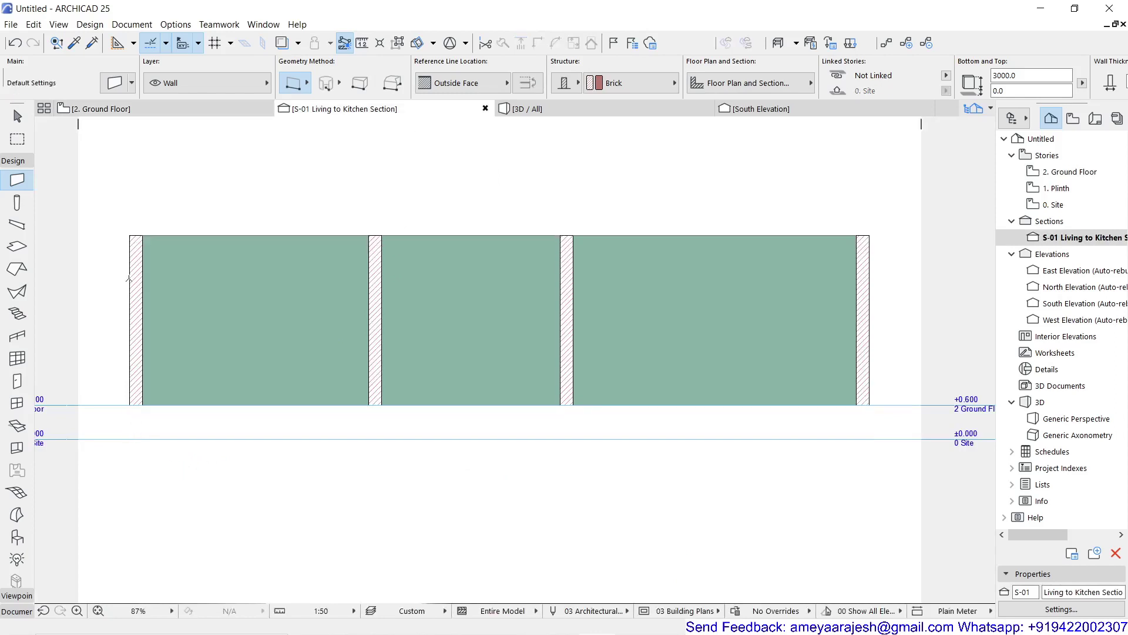
middle_drag(134, 422, 242, 421)
scroll(189, 421, up, 3)
scroll(318, 412, down, 3)
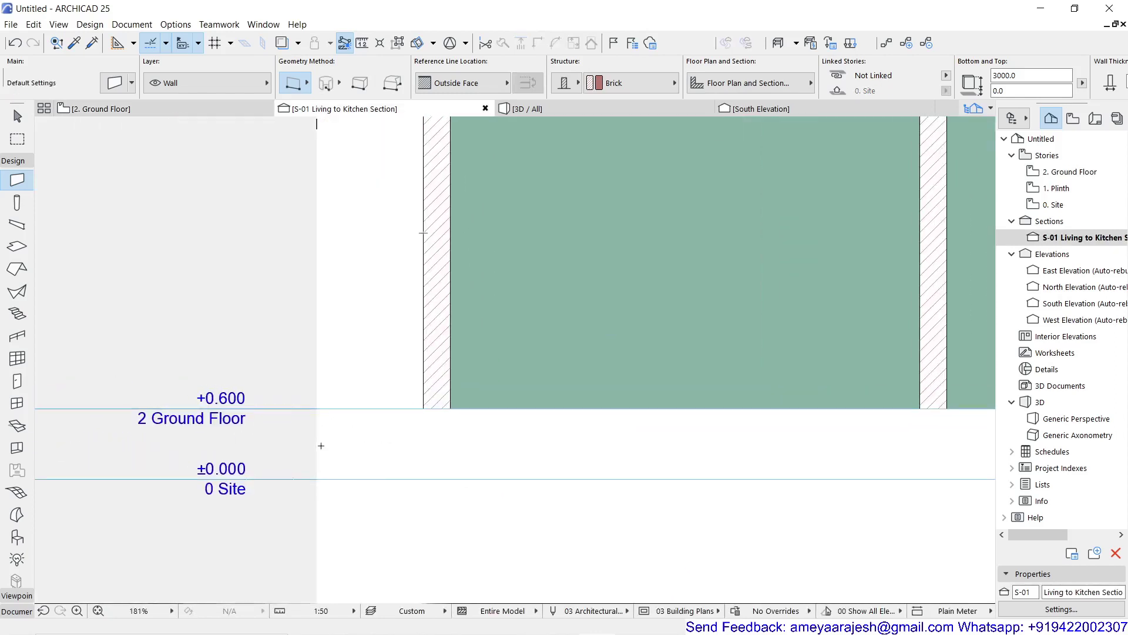
scroll(322, 436, down, 1)
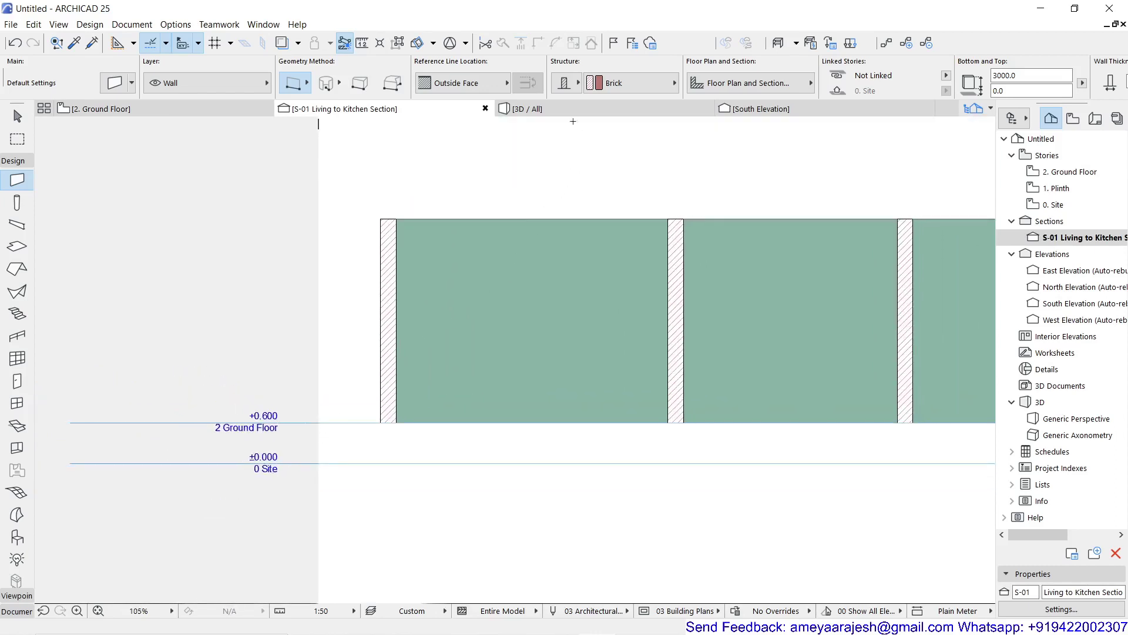
mouse_move(567, 113)
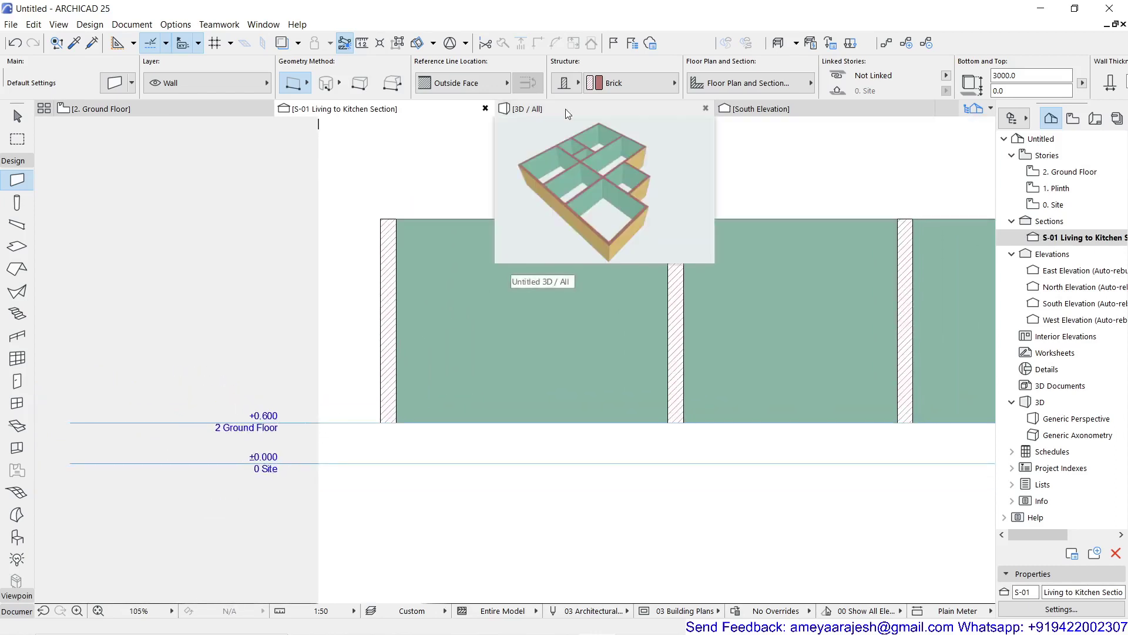
click(568, 113)
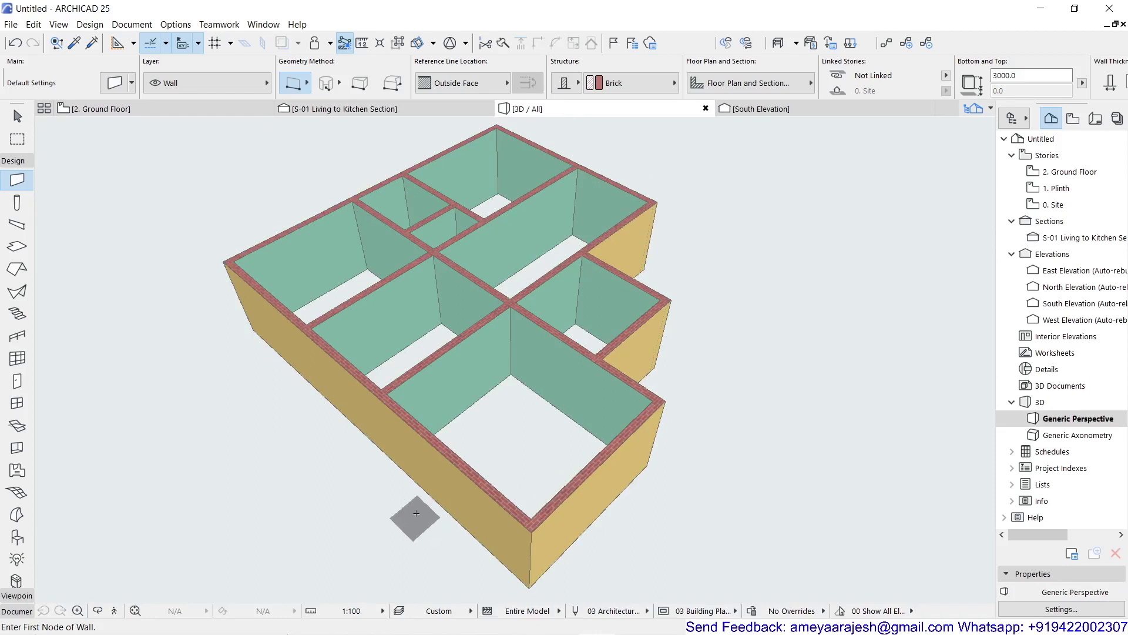
click(347, 112)
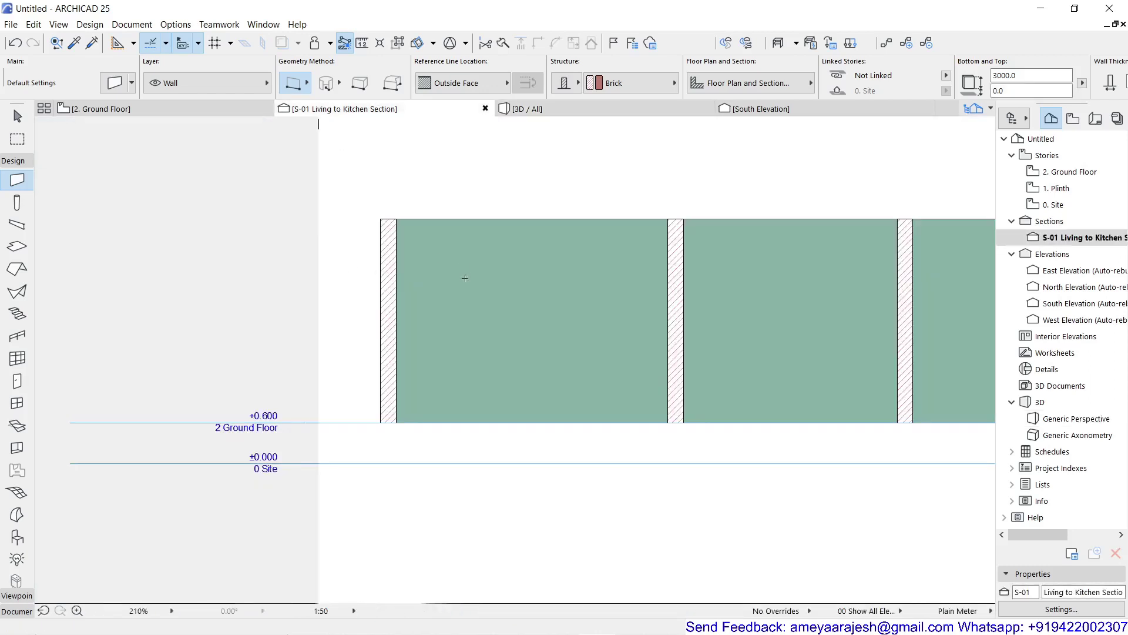
middle_drag(481, 358, 436, 362)
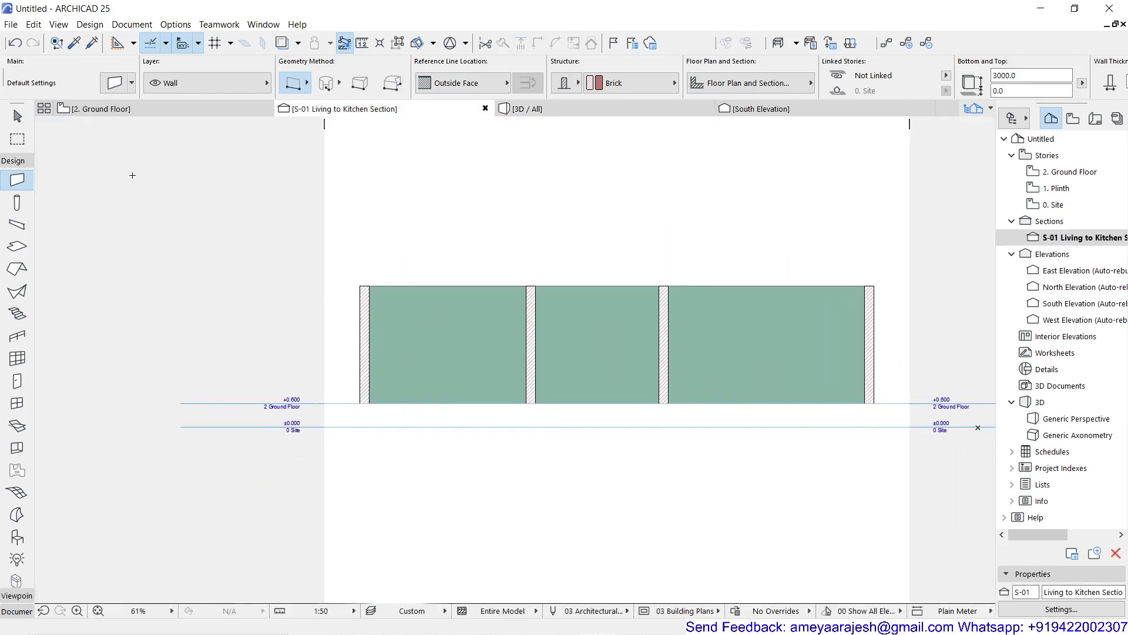
click(137, 111)
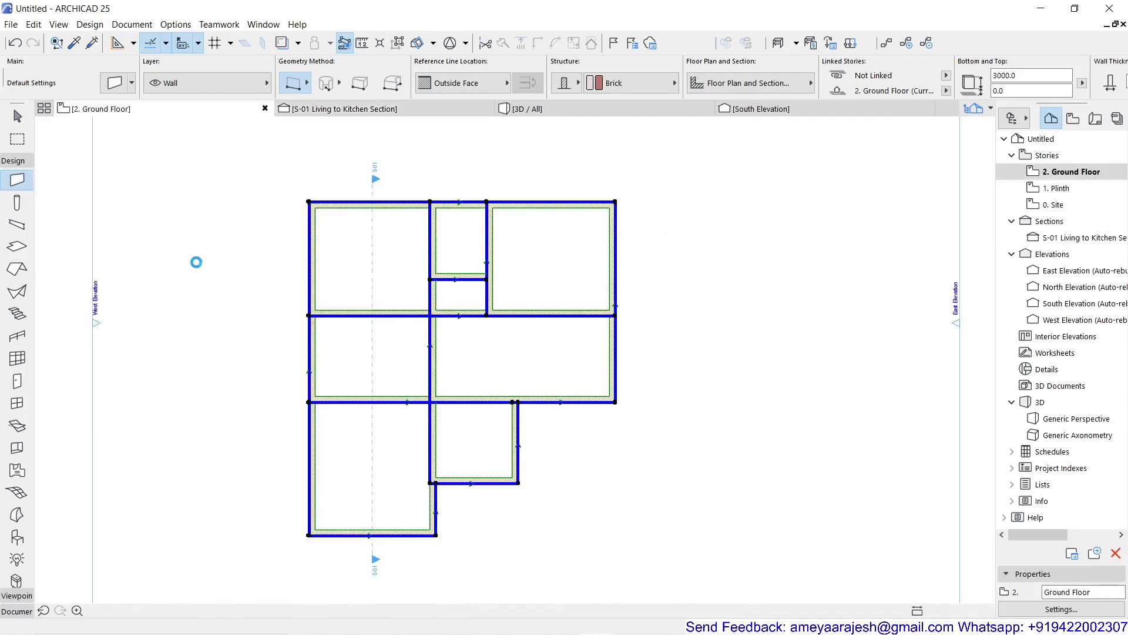
key(Escape)
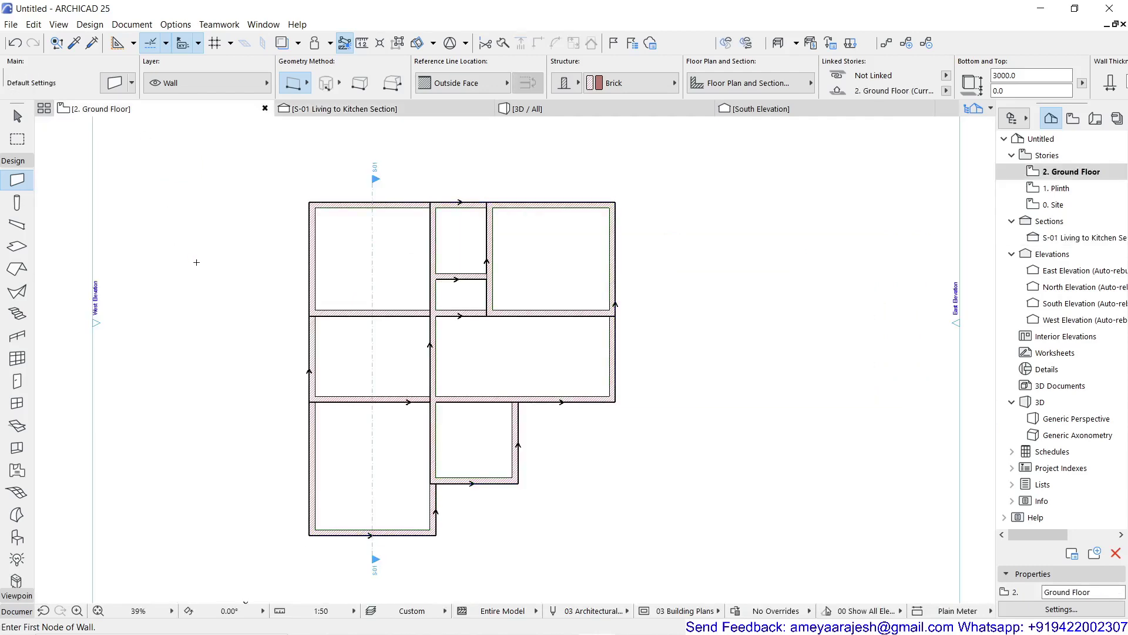